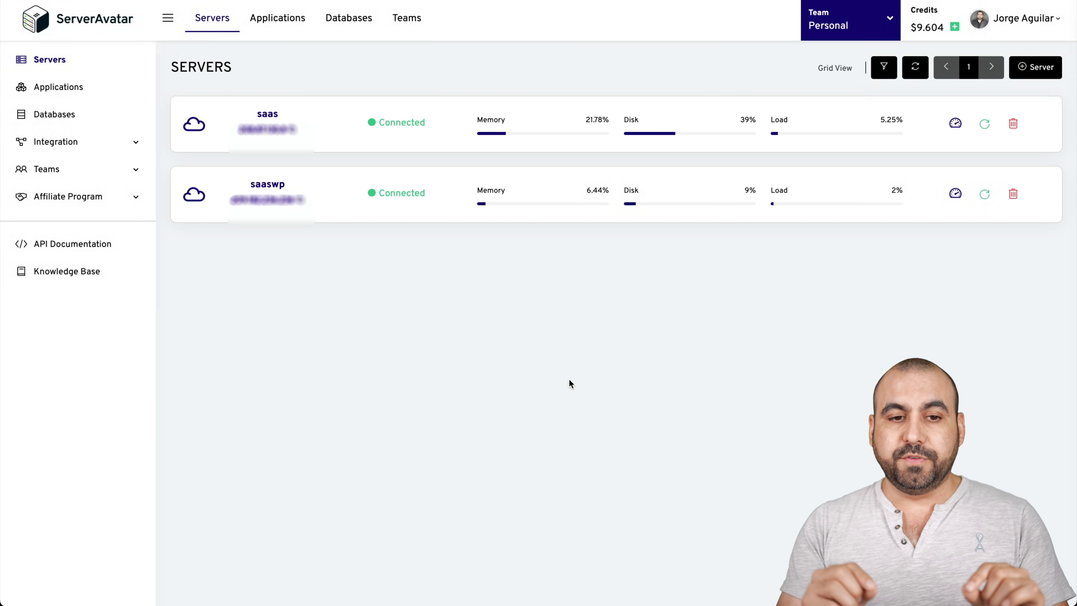
# - Switch to the Video Server team and open the manual custom-server connection form
pyautogui.click(830, 25)
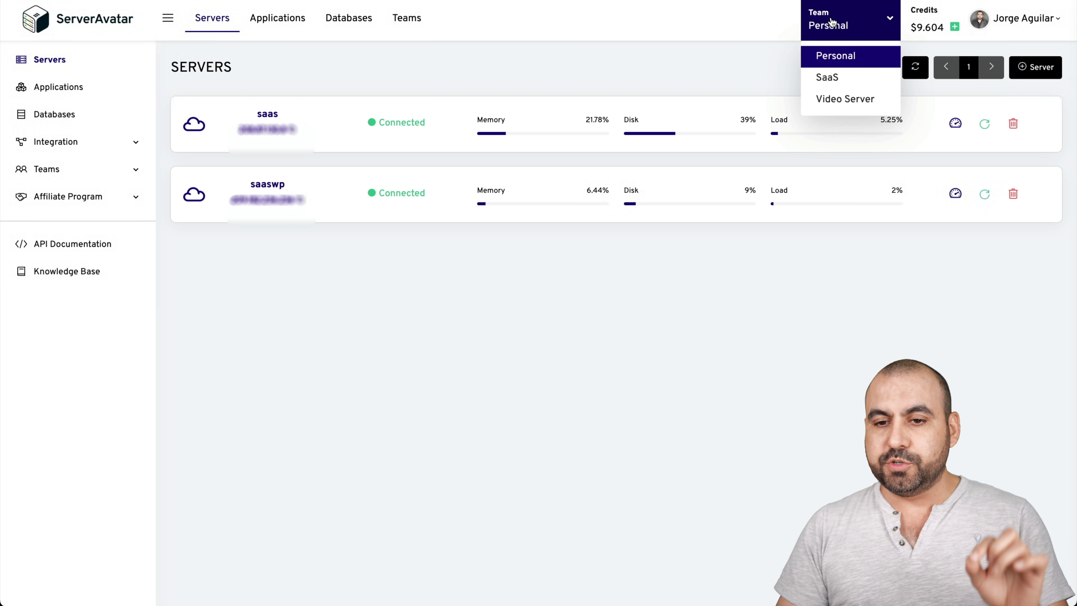
pyautogui.click(842, 100)
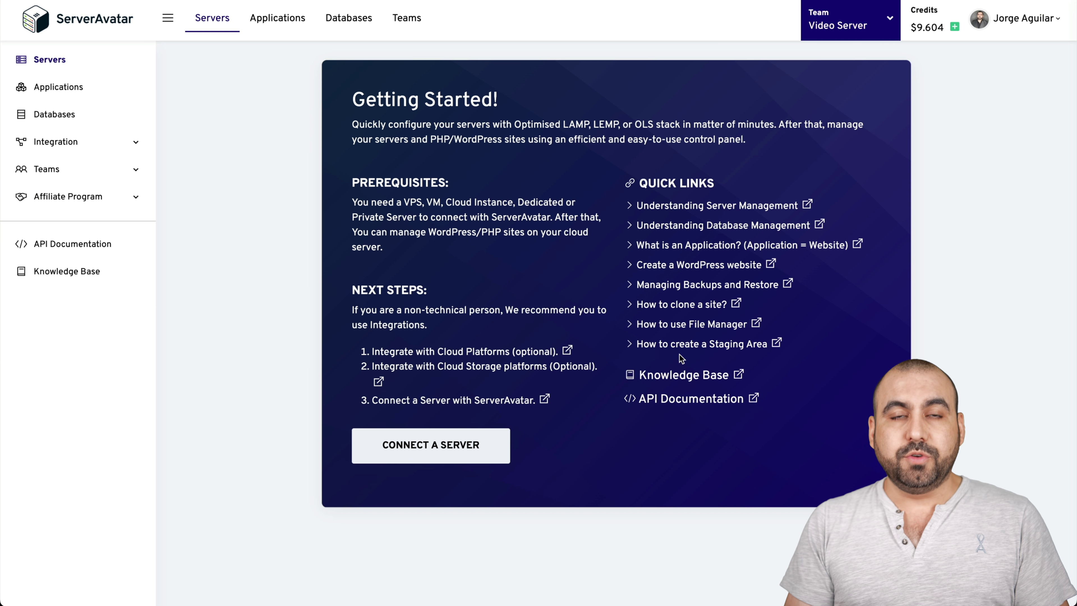
pyautogui.click(492, 442)
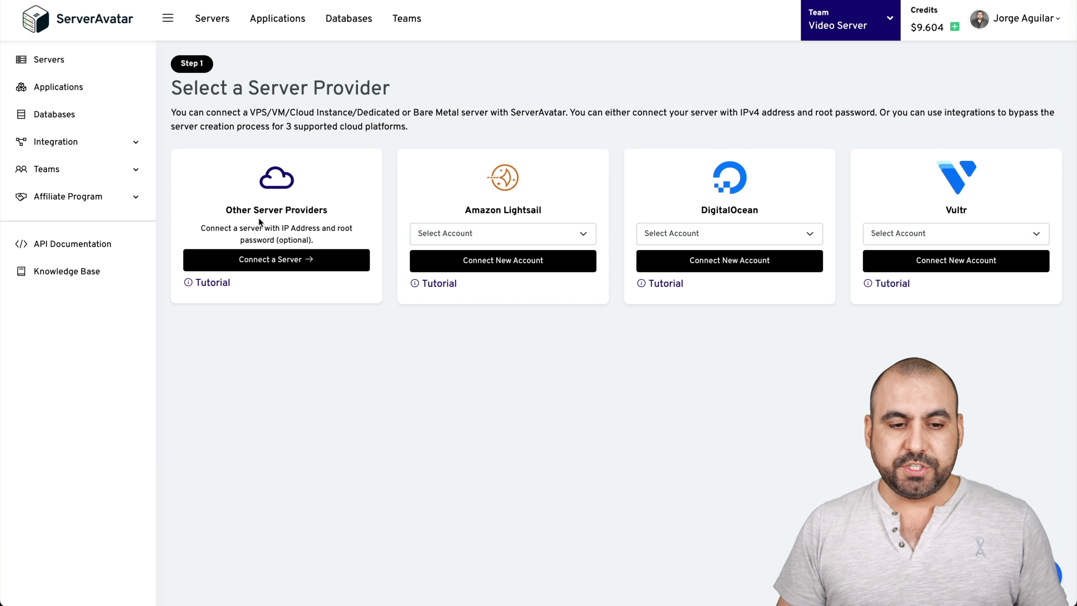
pyautogui.click(292, 265)
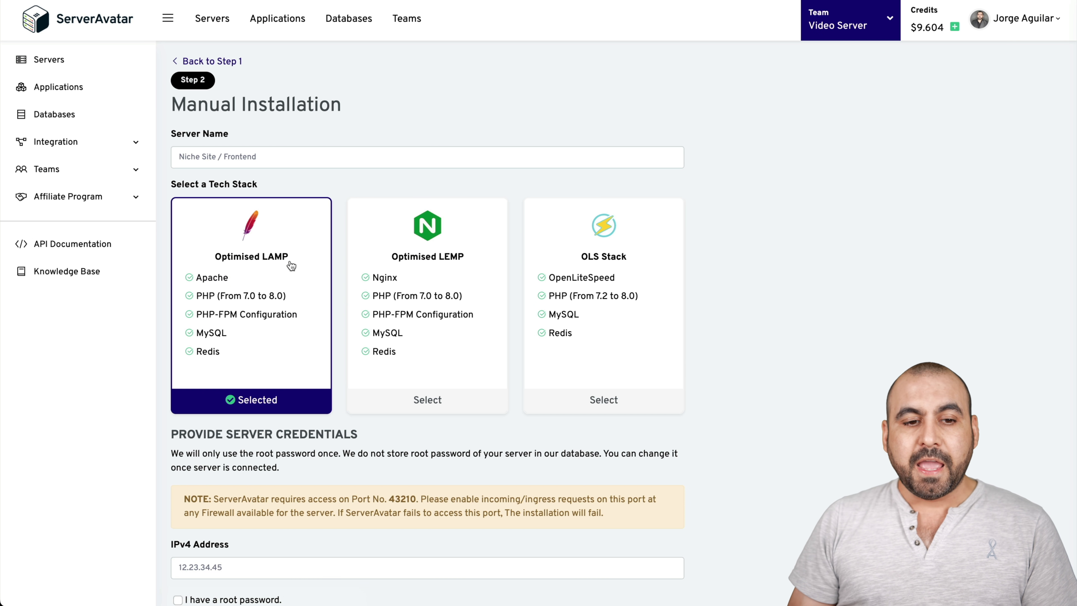
# - Connect the Optimised LAMP server 'Test for video' at 213.168.250.51 using its root password
pyautogui.click(240, 162)
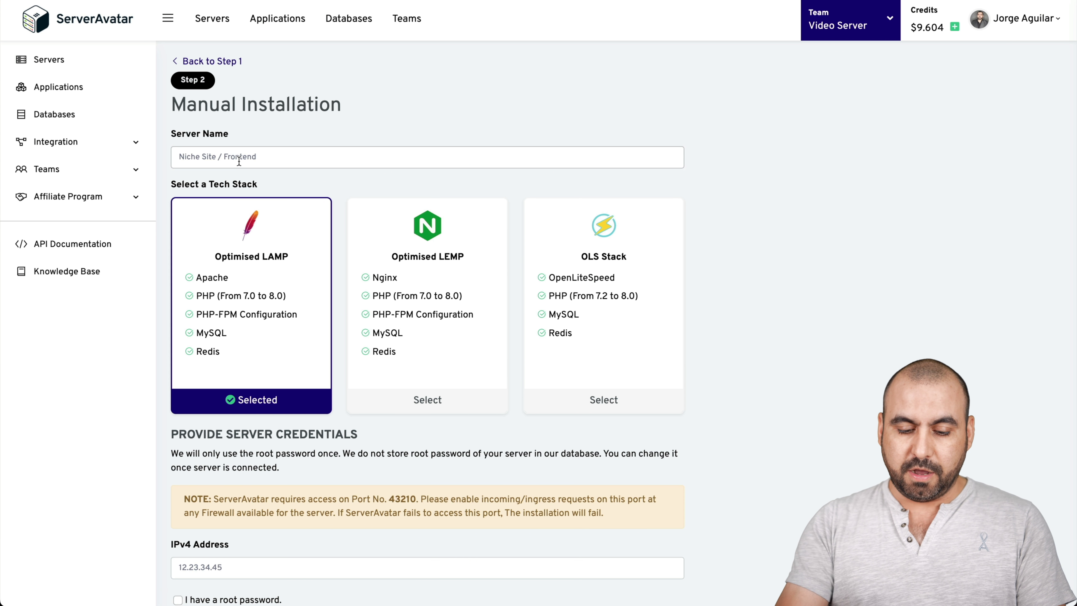
pyautogui.write('Test for video')
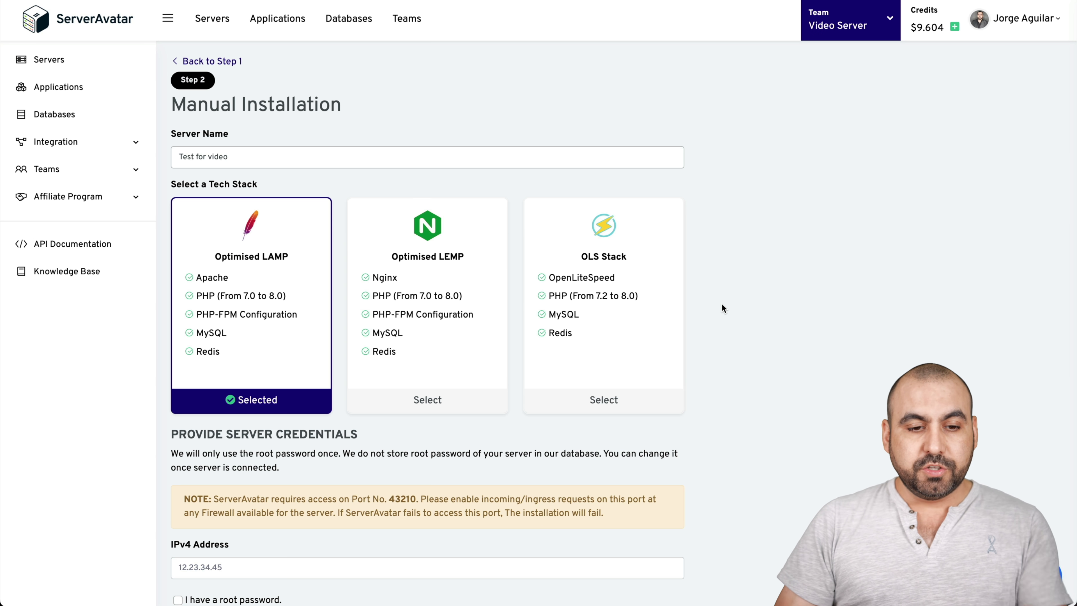
pyautogui.scroll(-3, 723, 309)
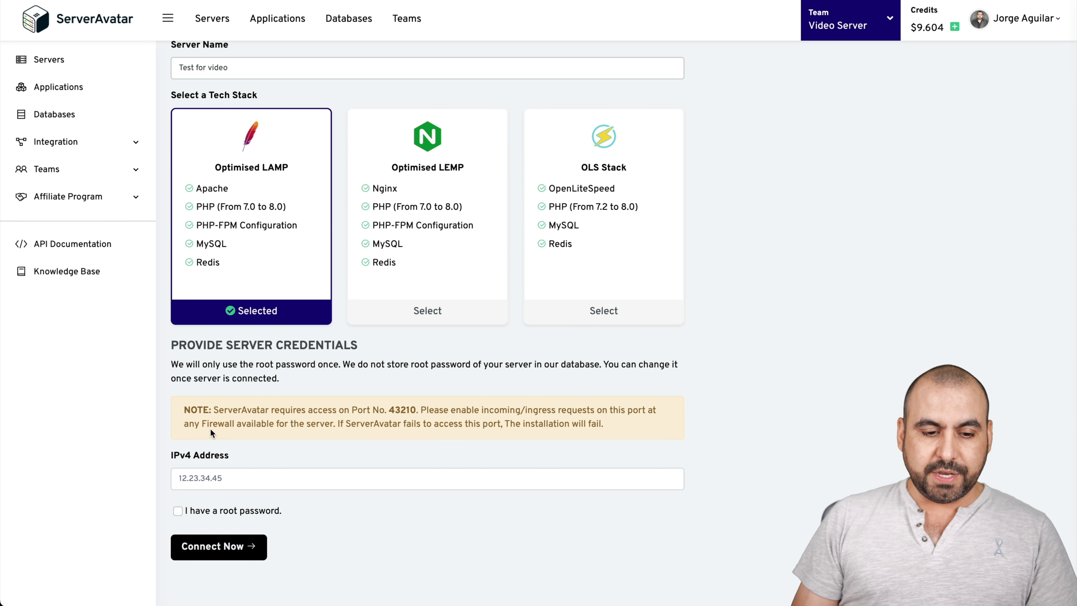
pyautogui.click(210, 478)
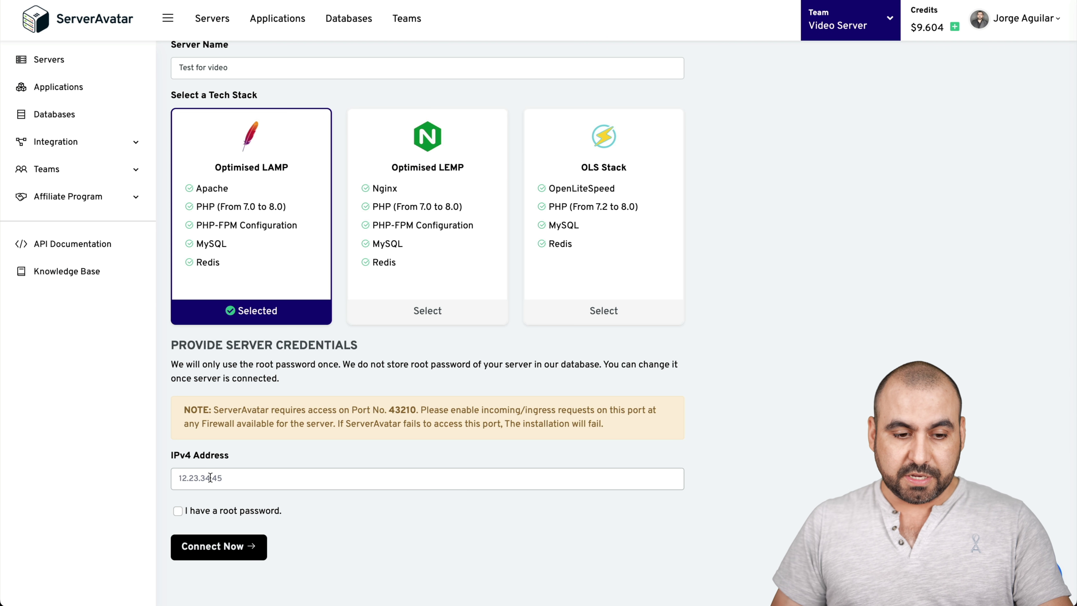
pyautogui.write('213.168.250.51')
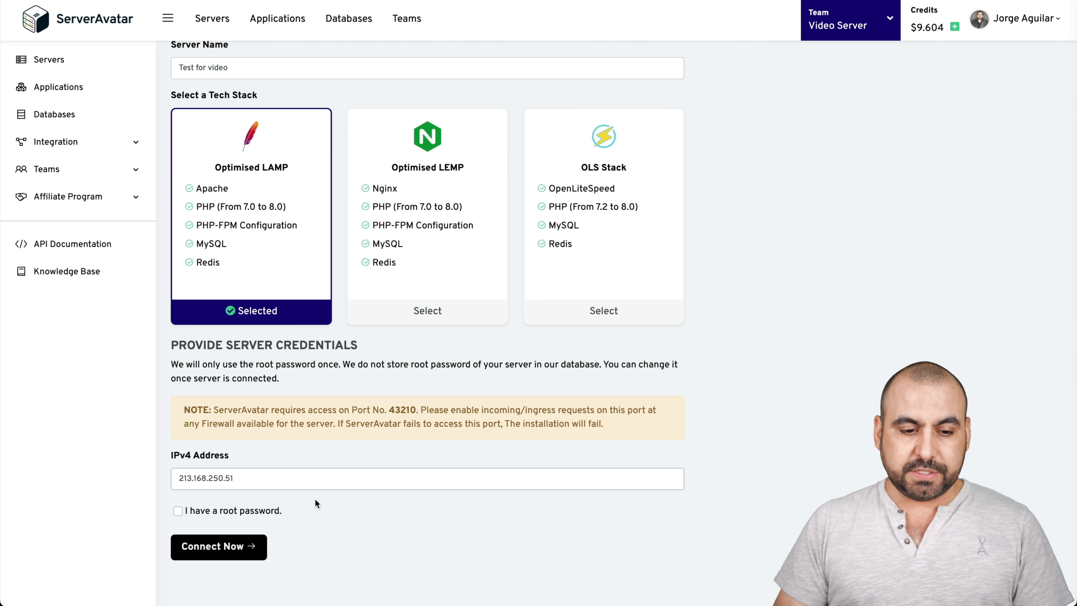
pyautogui.click(179, 512)
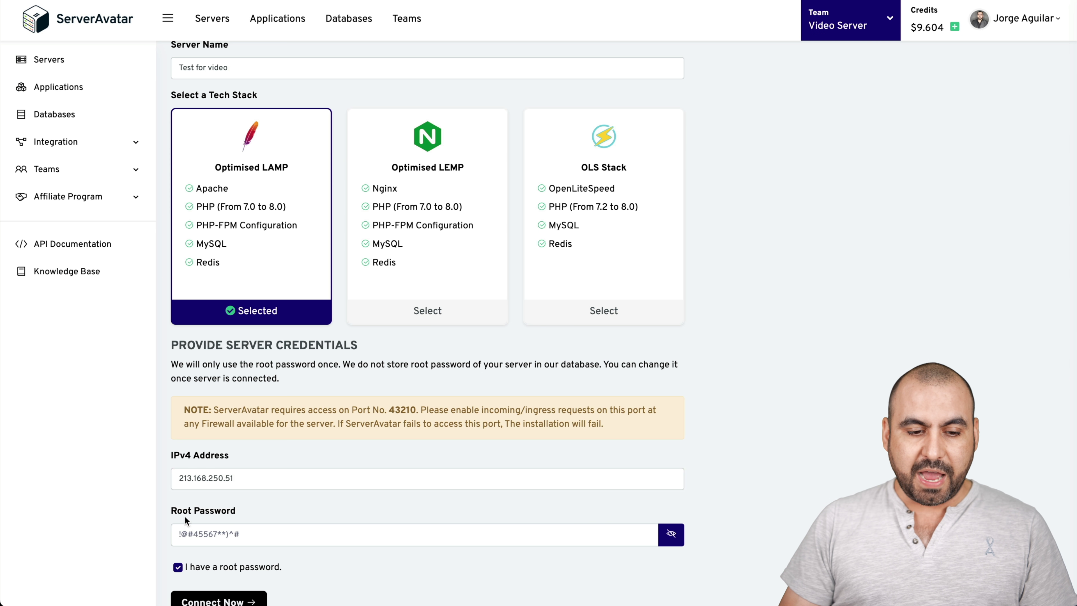
pyautogui.scroll(-1, 237, 509)
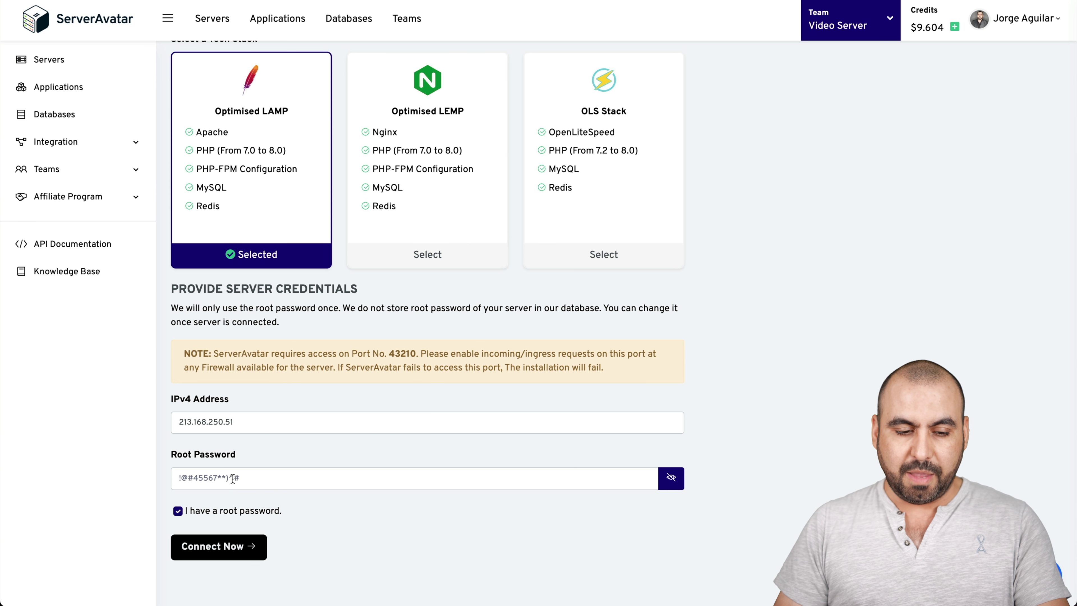
pyautogui.click(233, 479)
pyautogui.hotkey('ctrl', 'a')
pyautogui.write('•••••••')
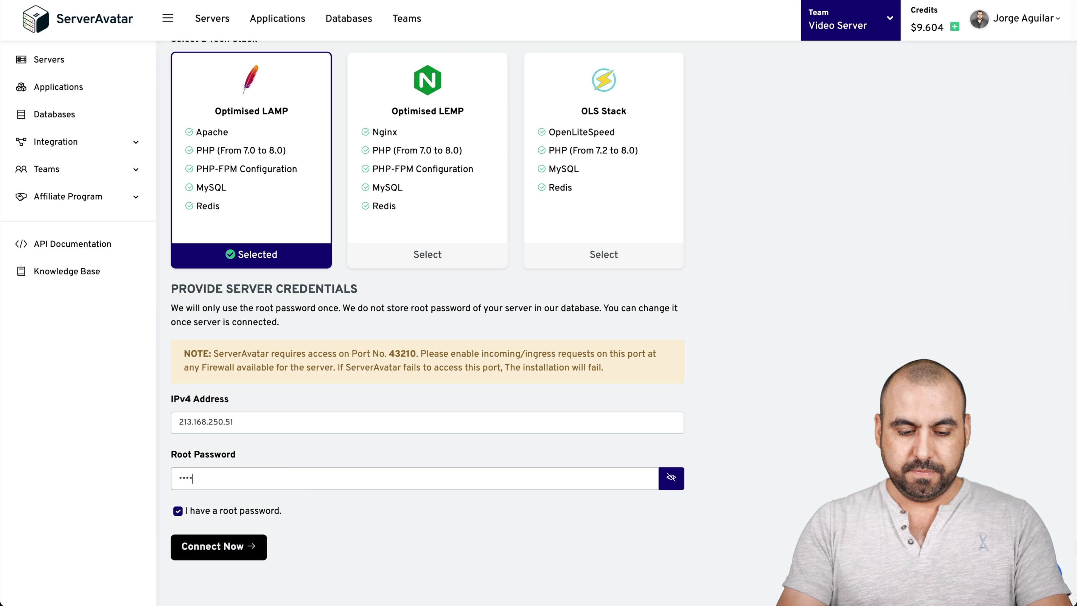
pyautogui.write('•••••••')
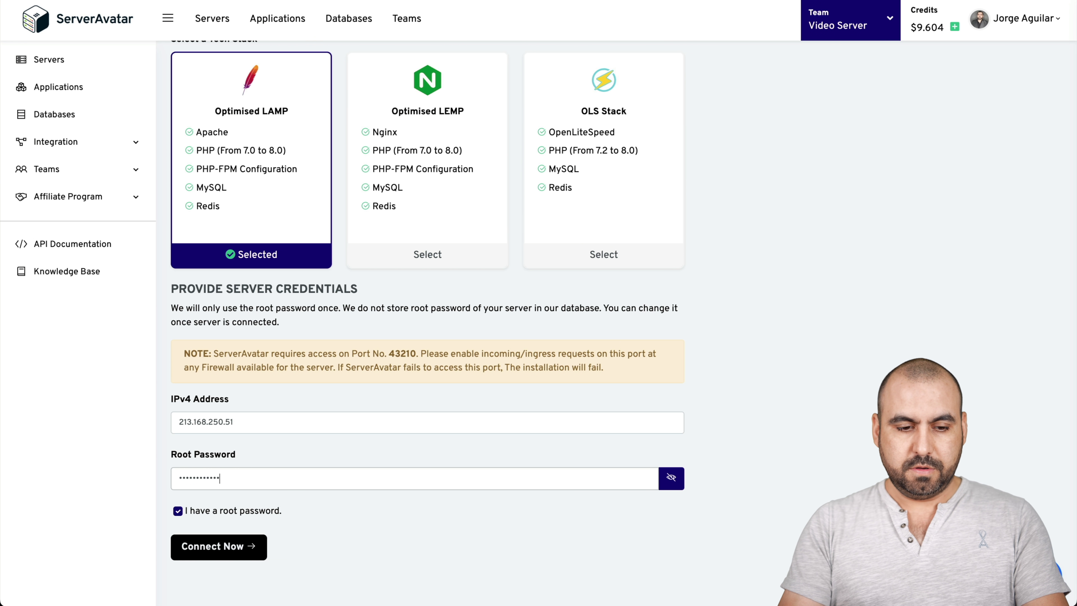
pyautogui.click(246, 549)
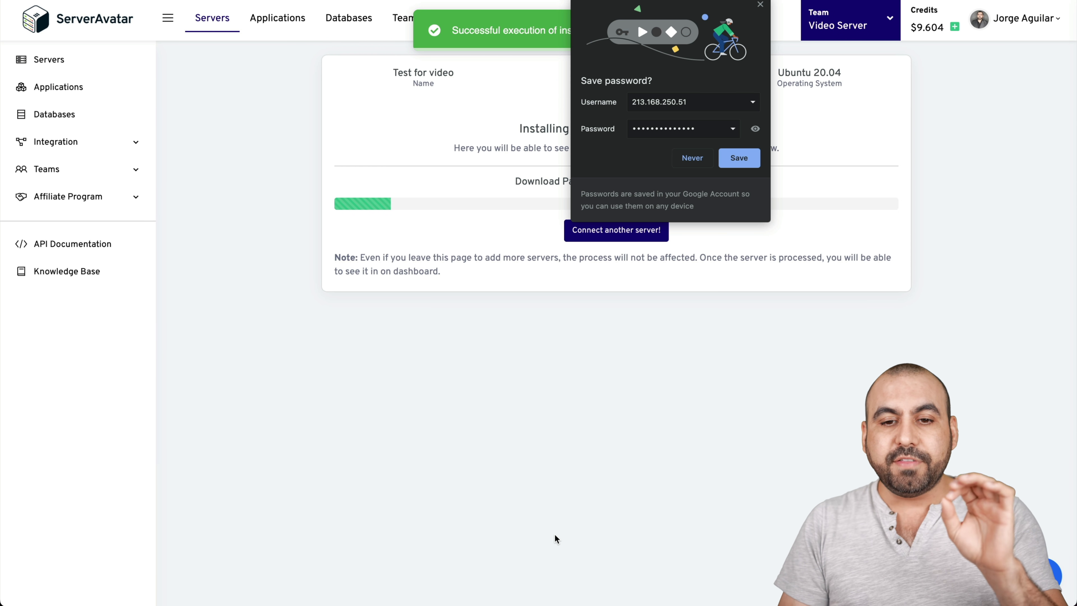
# - Dismiss Chrome's save-password popup while the Test for video server finishes installing
pyautogui.click(760, 5)
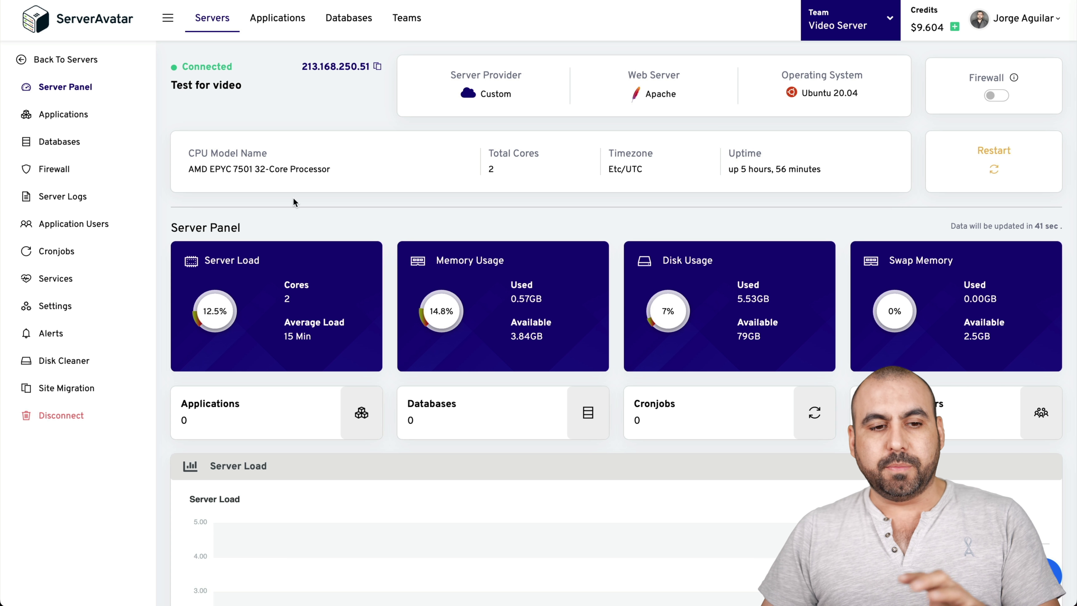
# - Turn on the server's firewall
pyautogui.moveTo(188, 170); pyautogui.dragTo(378, 174)
pyautogui.click(378, 174)
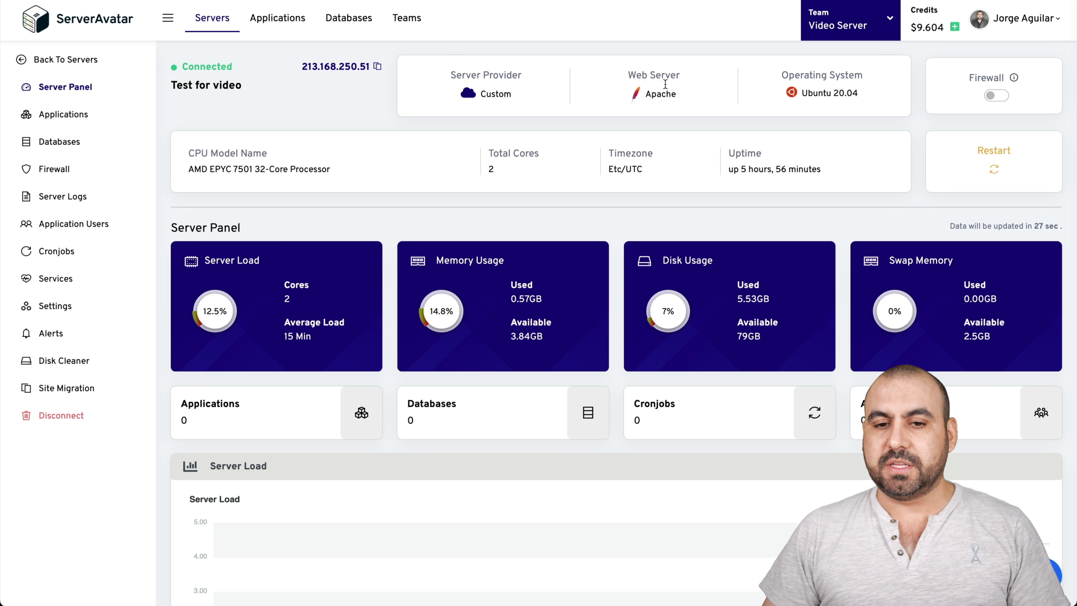
pyautogui.click(998, 97)
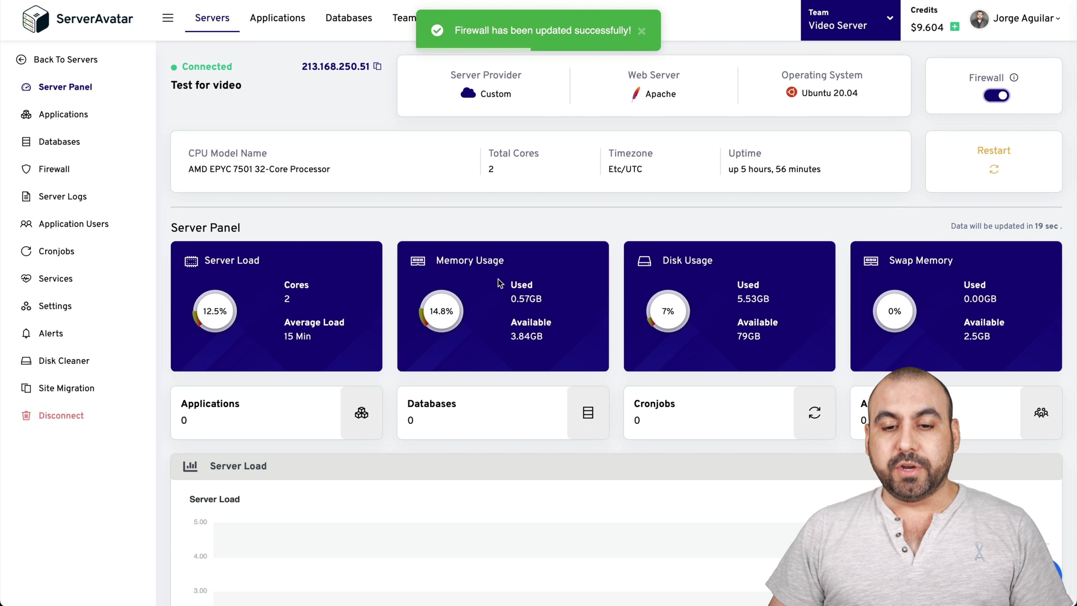
pyautogui.scroll(-1, 925, 302)
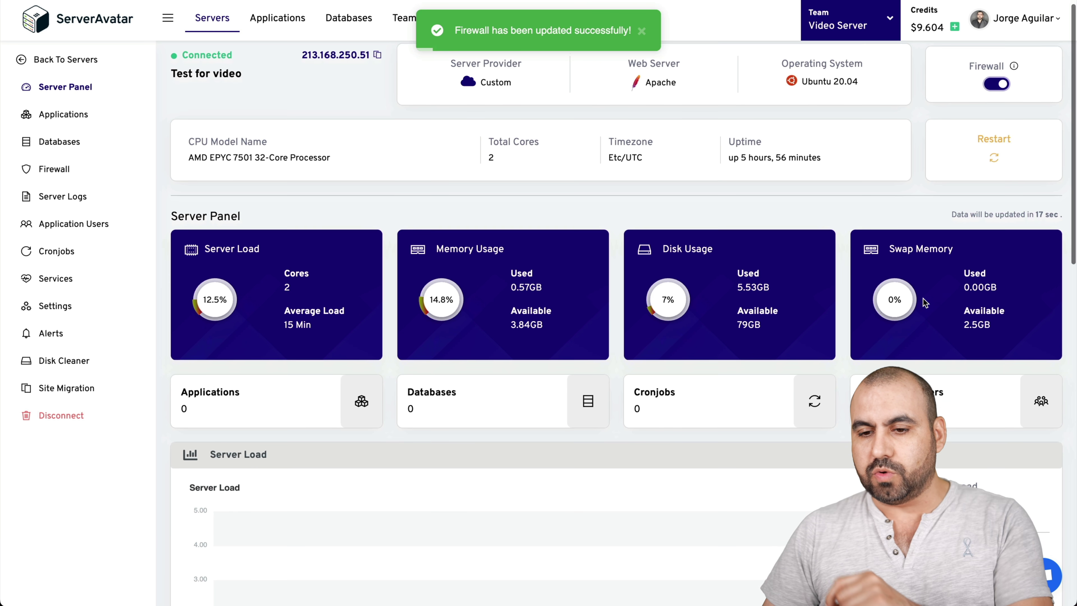
pyautogui.scroll(-5, 923, 298)
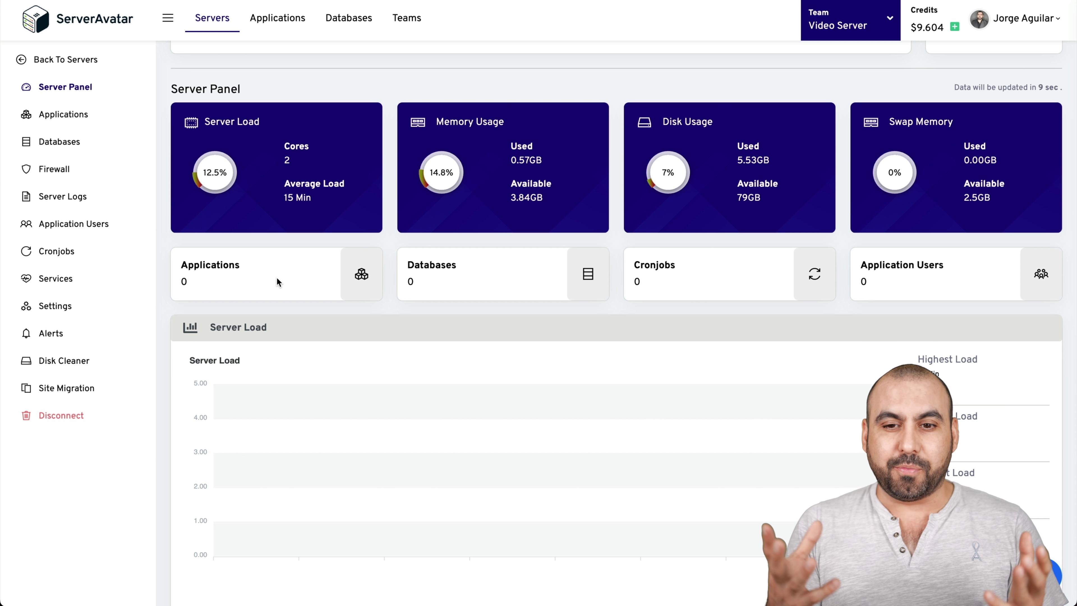
pyautogui.scroll(-9, 277, 279)
pyautogui.scroll(-5, 276, 277)
pyautogui.scroll(15, 277, 277)
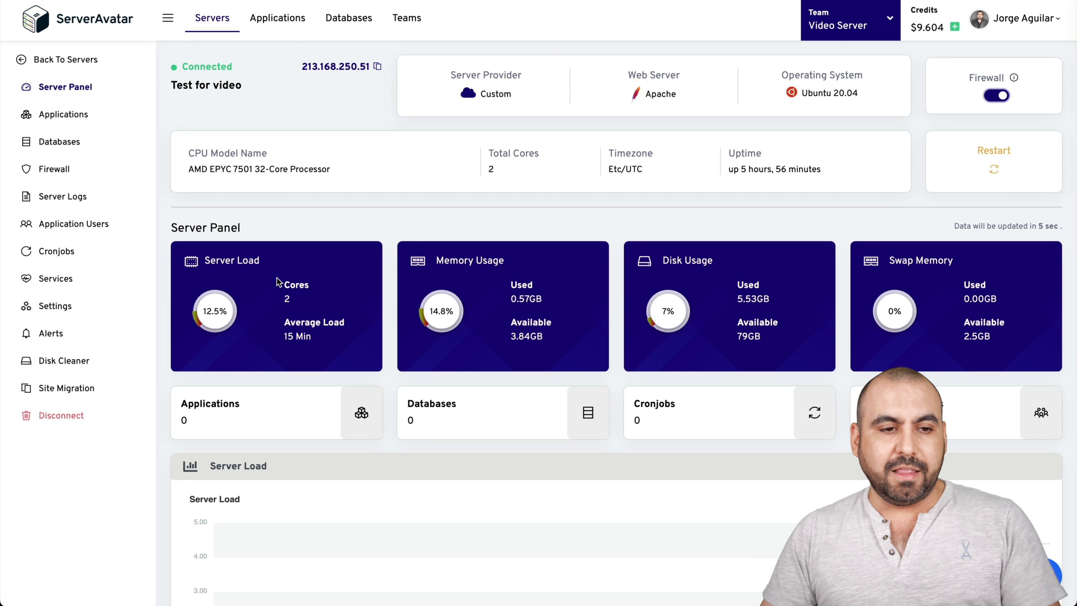
# - Check the empty applications list and copy the server's IP address for Cloudflare
pyautogui.click(74, 120)
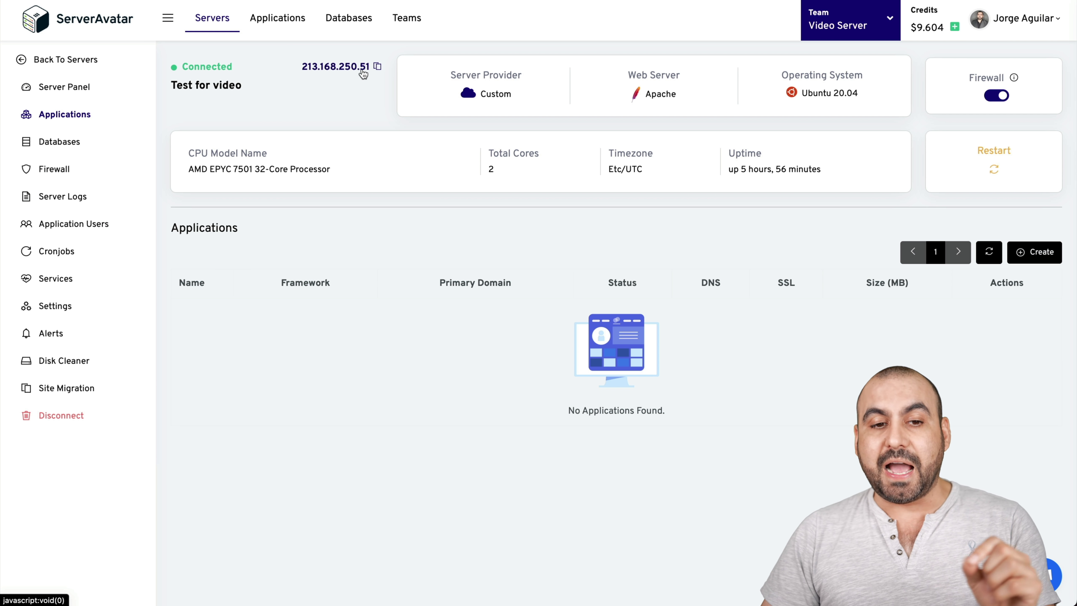
pyautogui.click(377, 67)
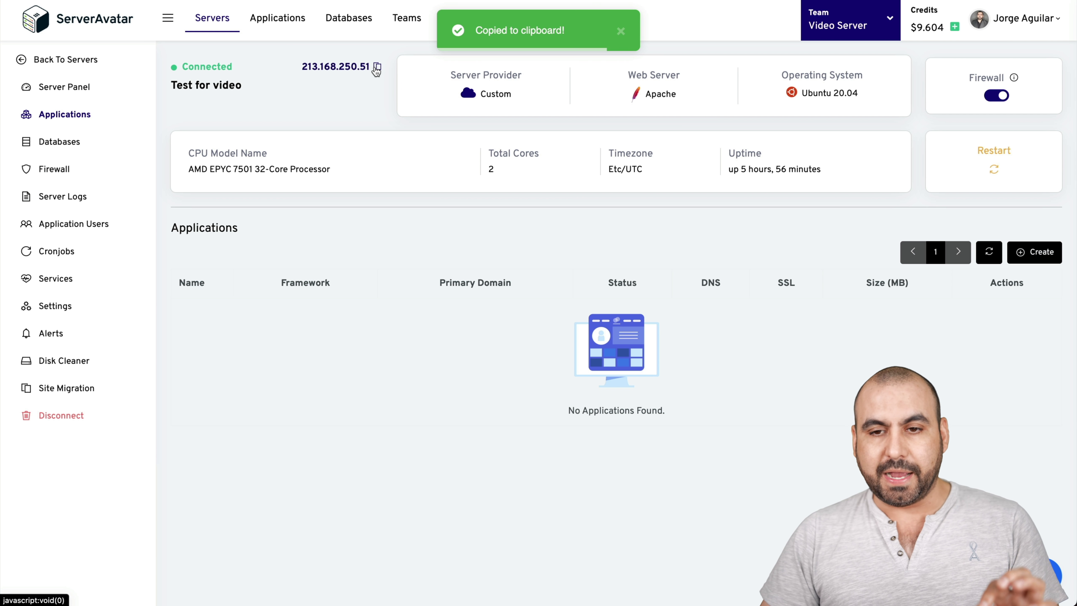
pyautogui.click(933, 1)
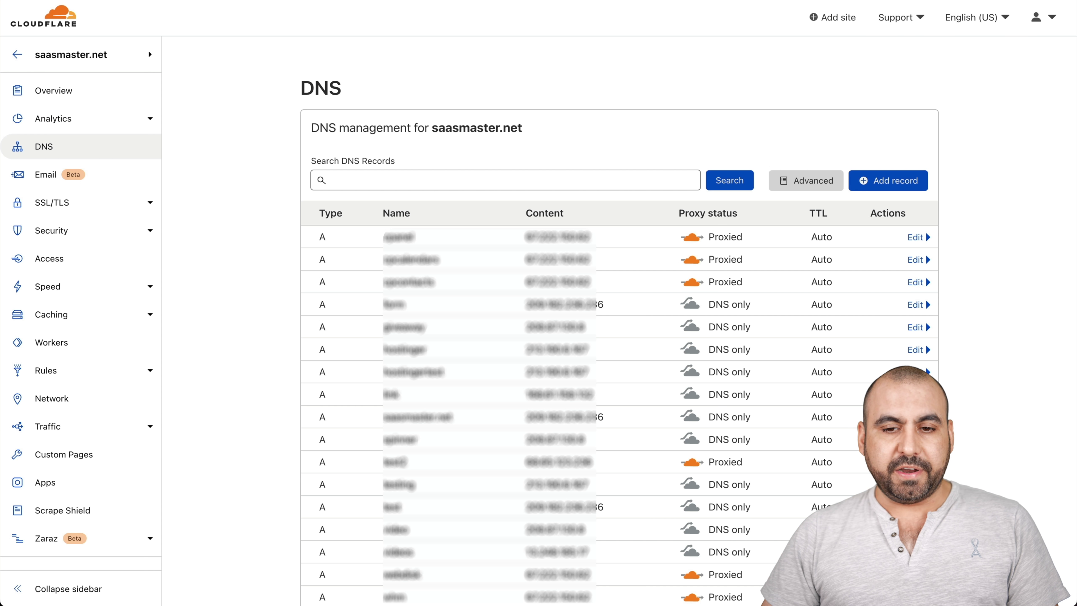
# - Add a DNS-only A record 'testforvideo' pointing to the server's IP 213.168.250.51
pyautogui.click(875, 180)
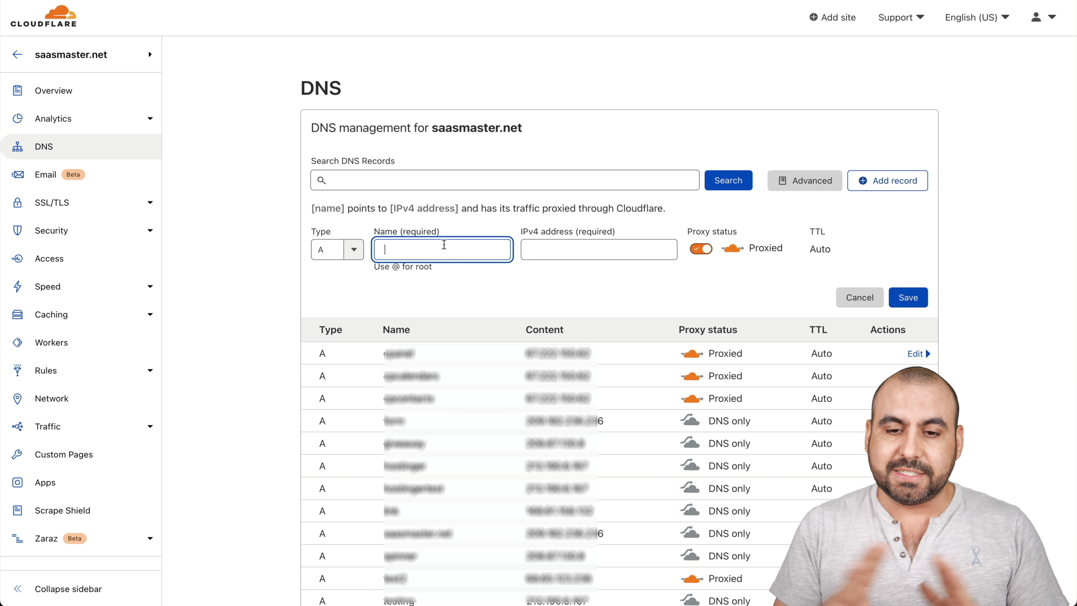
pyautogui.click(698, 250)
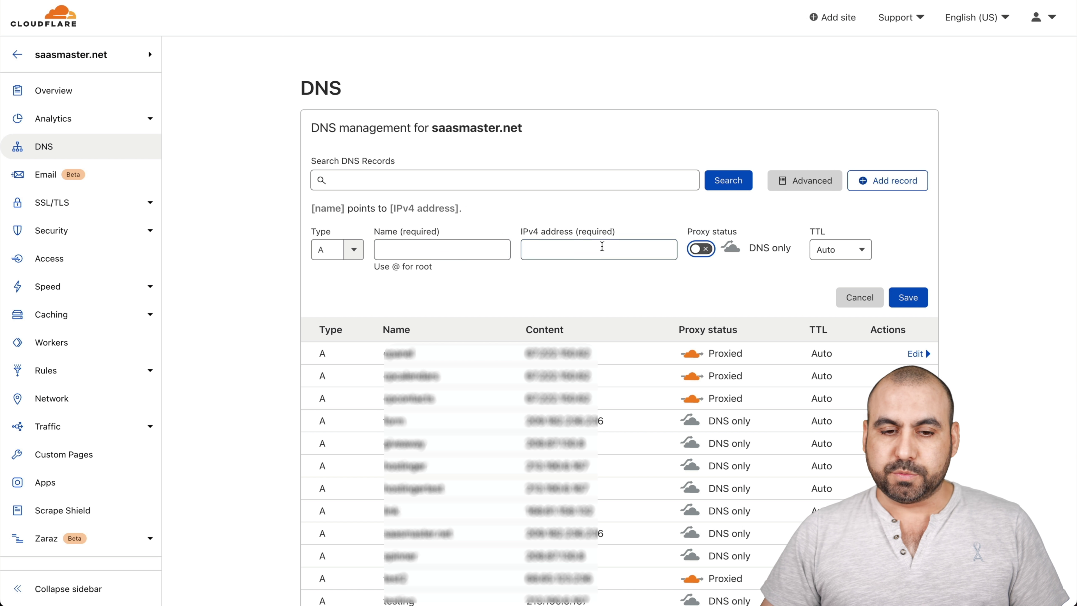
pyautogui.click(477, 252)
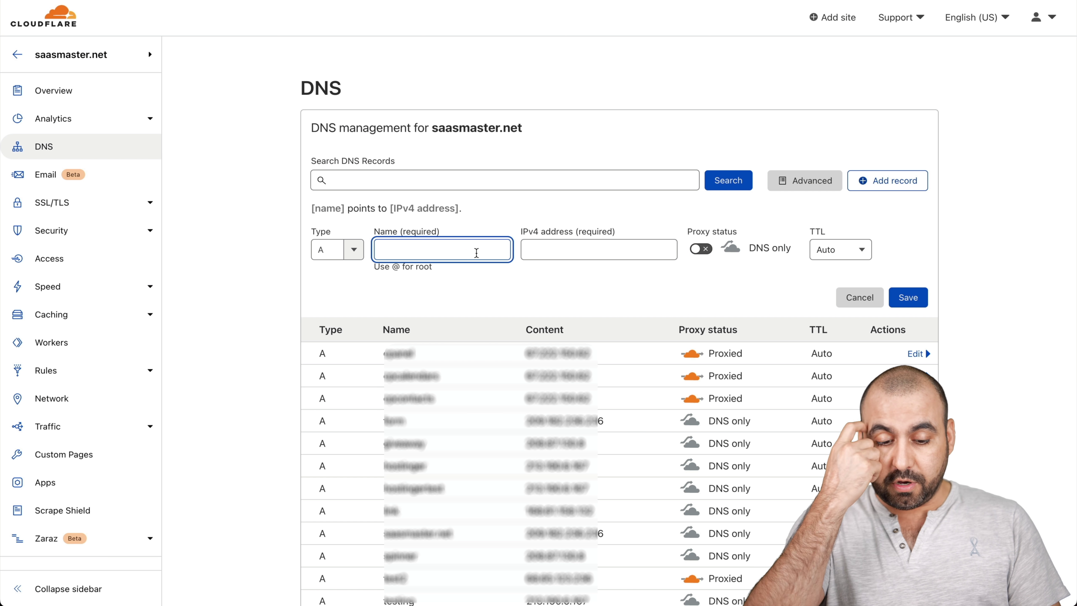
pyautogui.write('testforvideo')
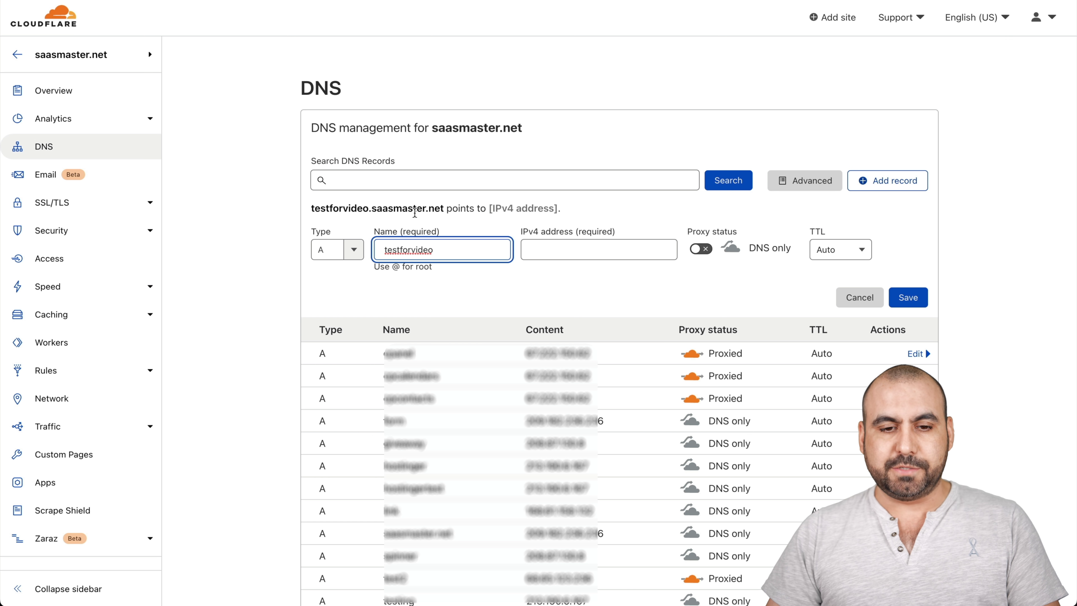
pyautogui.click(594, 243)
pyautogui.hotkey('ctrl', 'v')
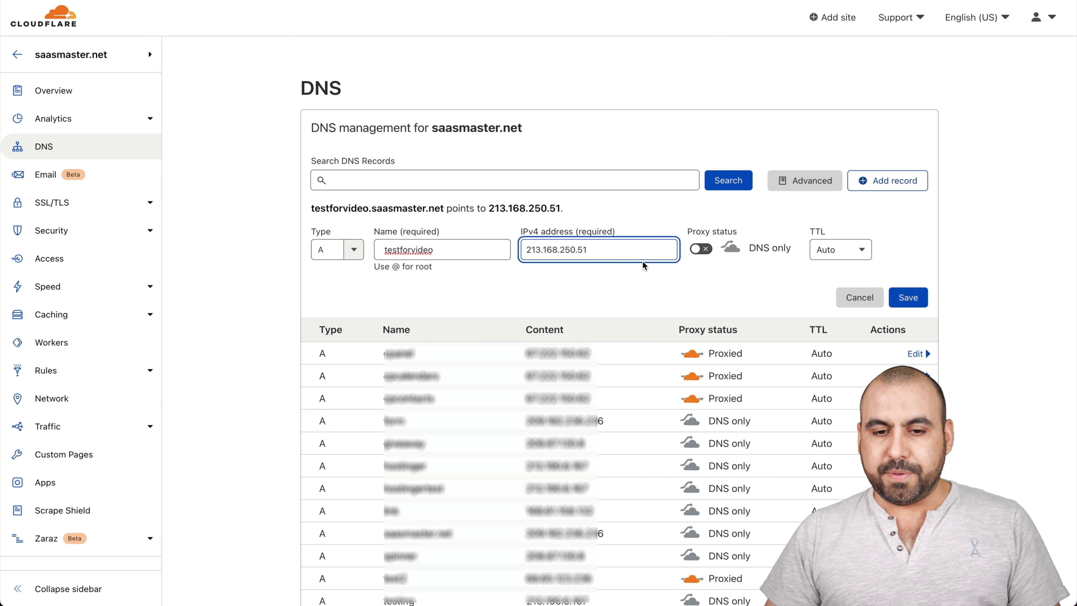
pyautogui.click(908, 297)
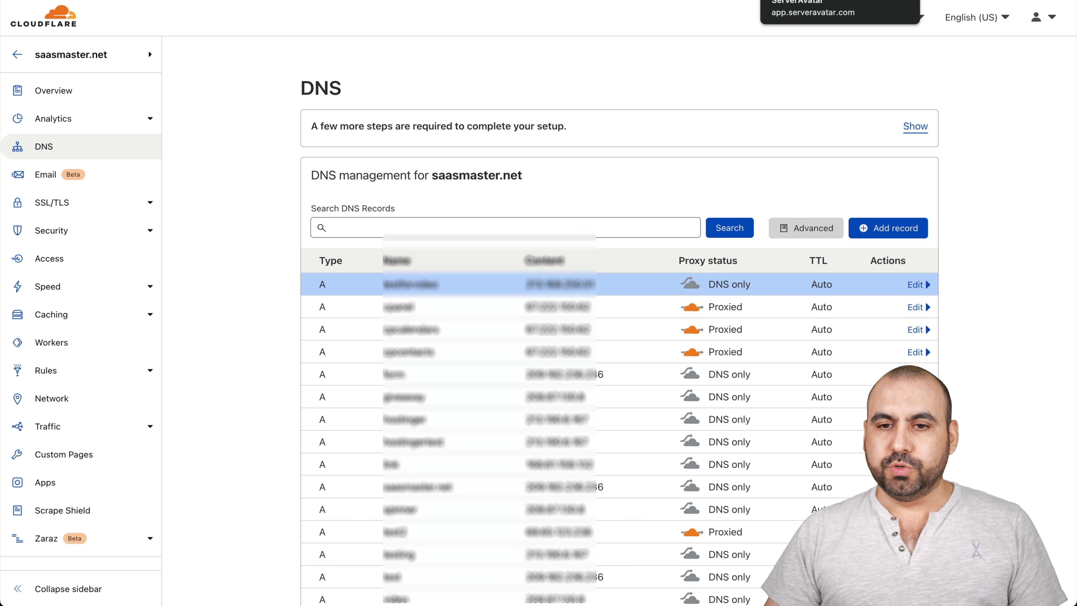
pyautogui.click(832, 0)
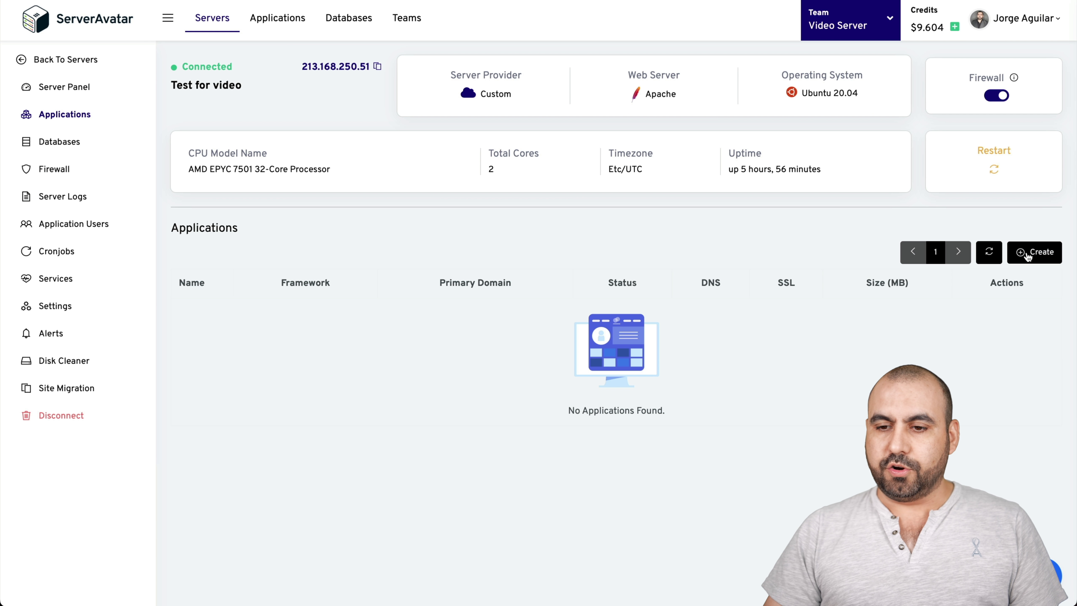
# - Start a new WordPress application named 'test for video' on testforvideo.saasmaster.net
pyautogui.click(1035, 252)
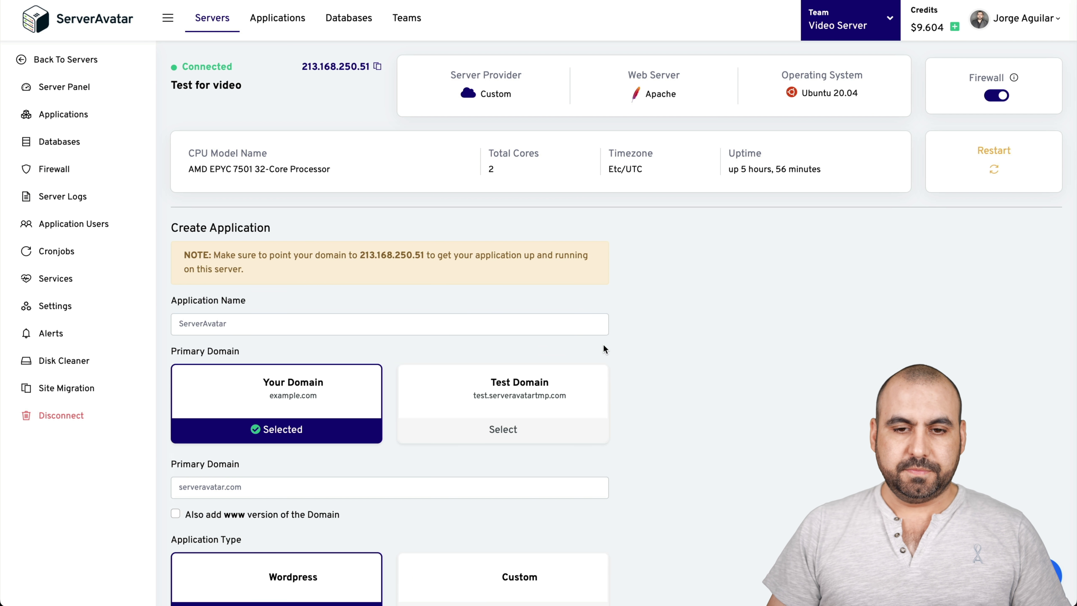
pyautogui.scroll(-2, 548, 361)
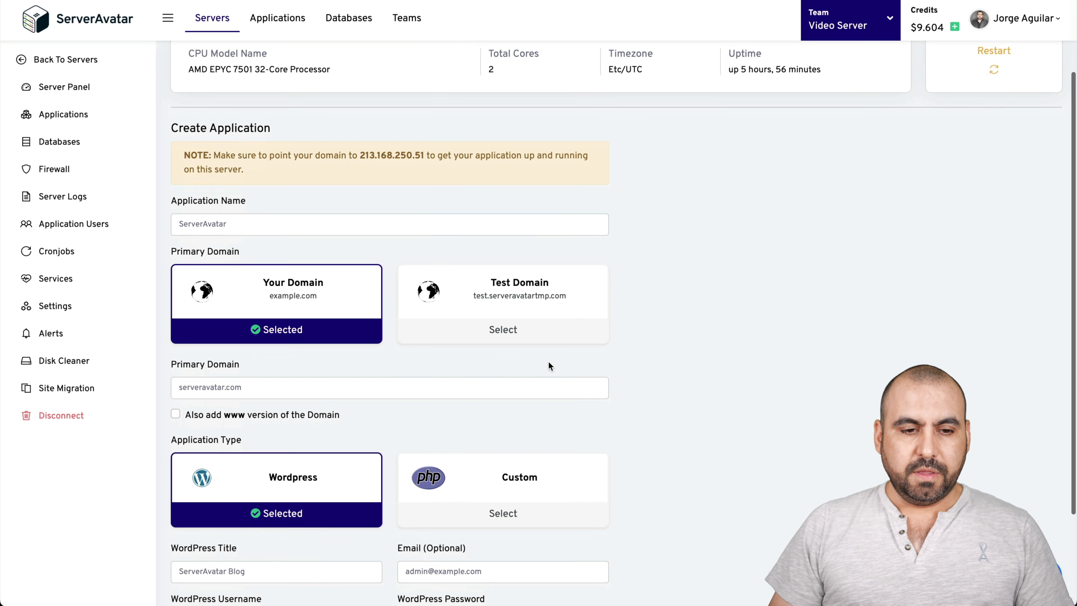
pyautogui.click(259, 218)
pyautogui.write('testfor')
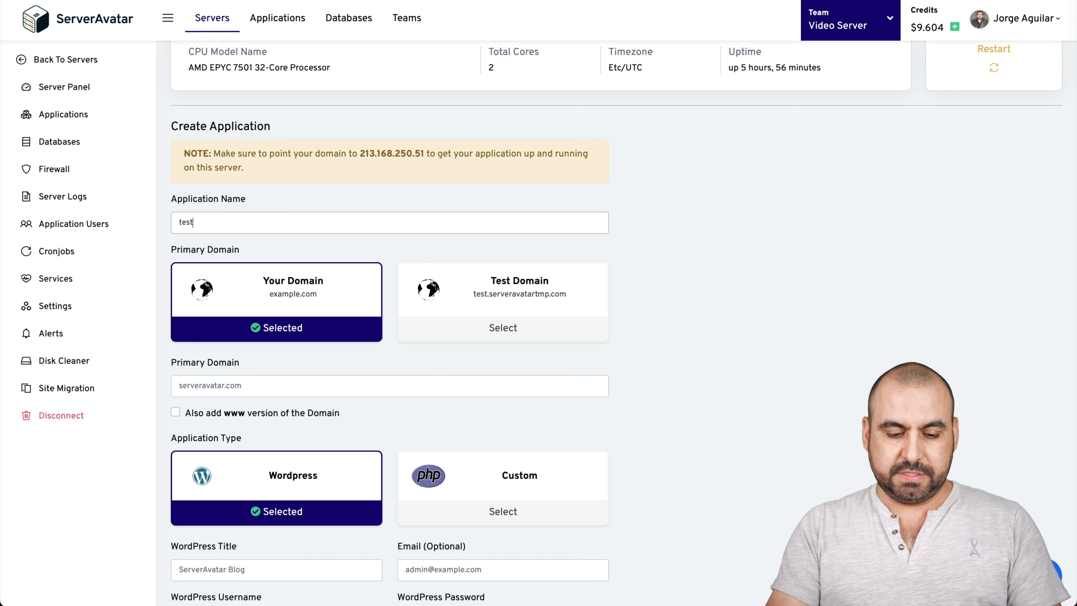
pyautogui.press('BackSpace')
pyautogui.press('BackSpace')
pyautogui.press('BackSpace')
pyautogui.write('for video')
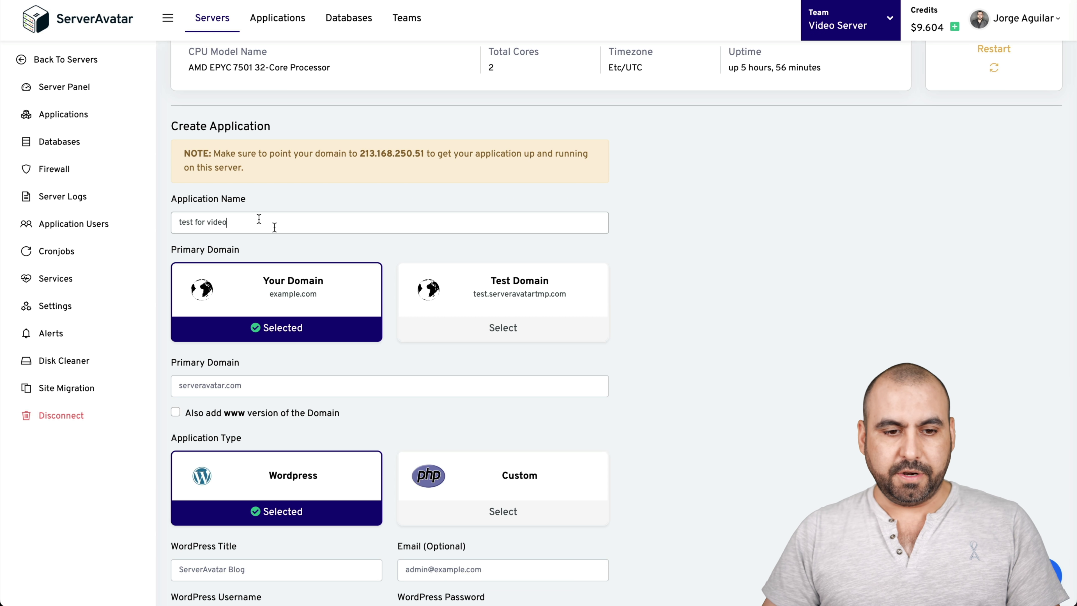
pyautogui.scroll(-2, 347, 344)
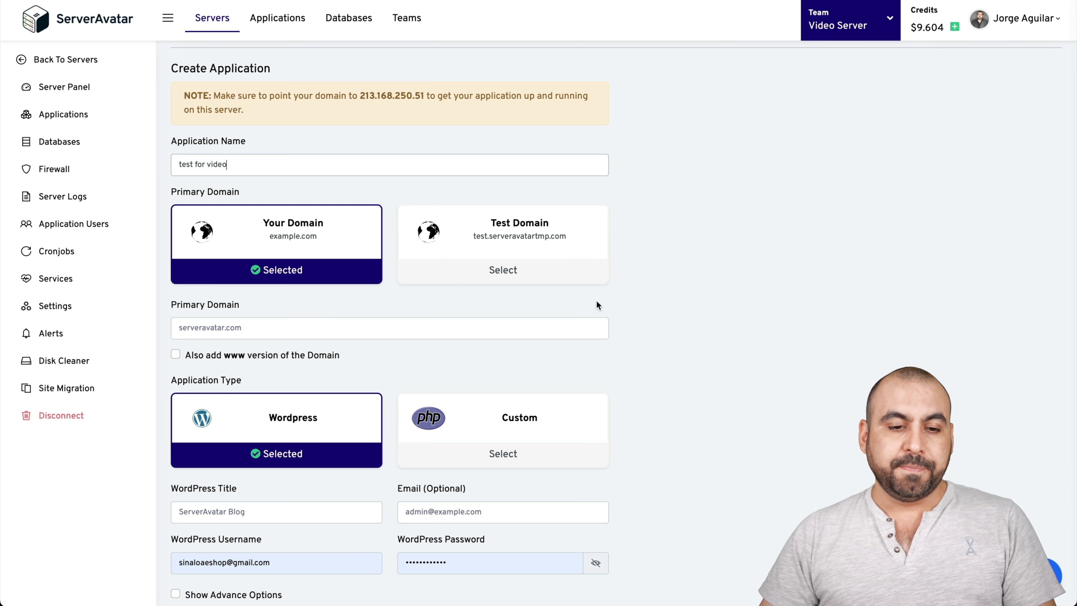
pyautogui.scroll(-2, 596, 300)
pyautogui.click(207, 267)
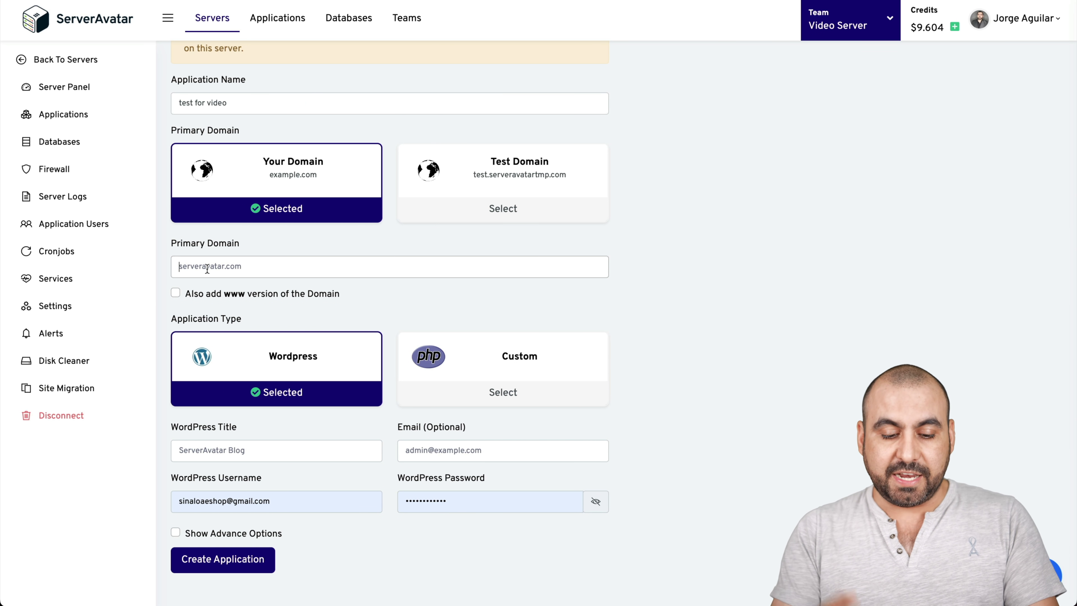
pyautogui.write('tes')
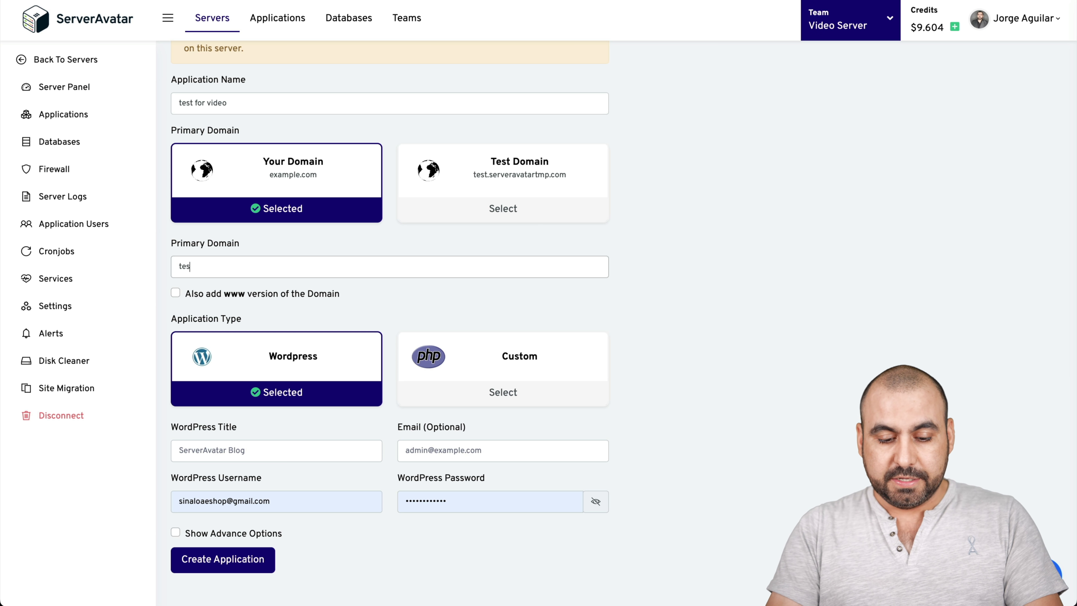
pyautogui.write('tforvideo.saasmaster.net')
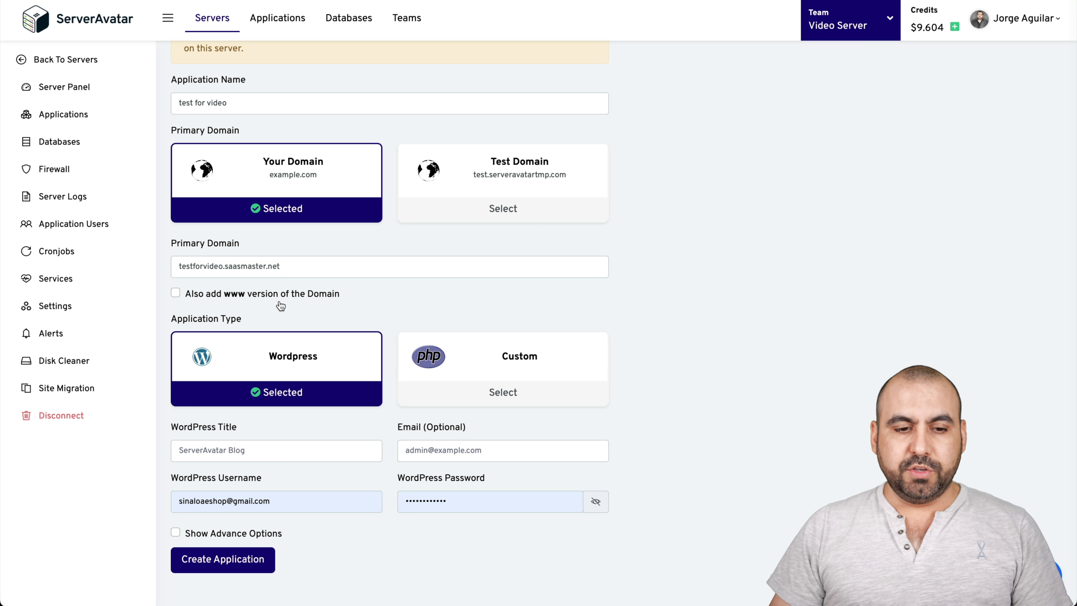
pyautogui.scroll(-1, 293, 308)
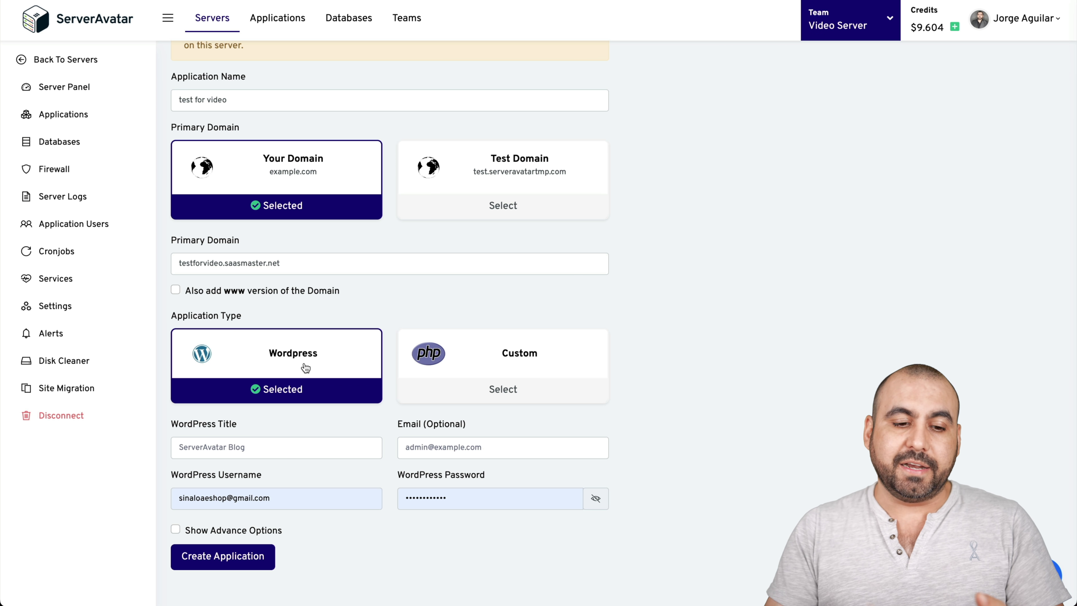
# - Enter WordPress title 'test for video', an admin e-mail and a new password
pyautogui.click(268, 447)
pyautogui.write('test for video')
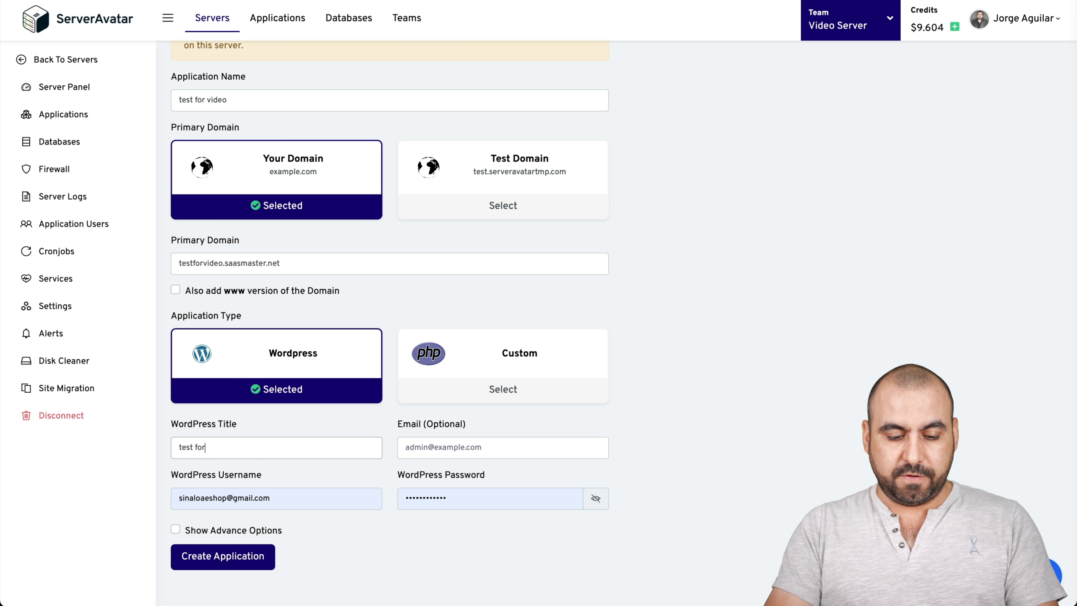
pyautogui.click(455, 447)
pyautogui.write('test@test.com')
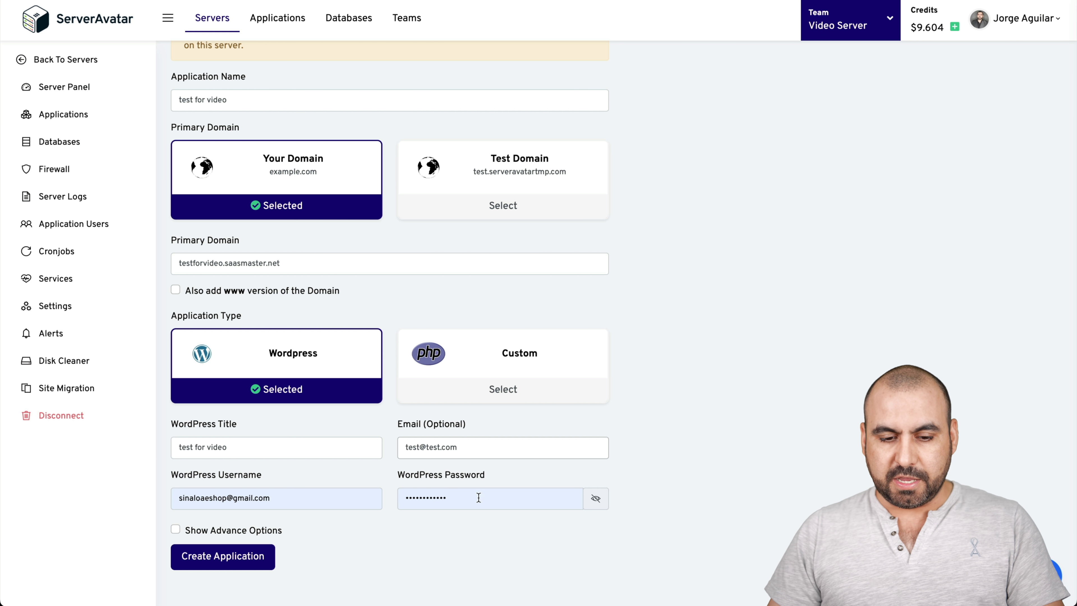
pyautogui.moveTo(493, 498); pyautogui.dragTo(347, 497)
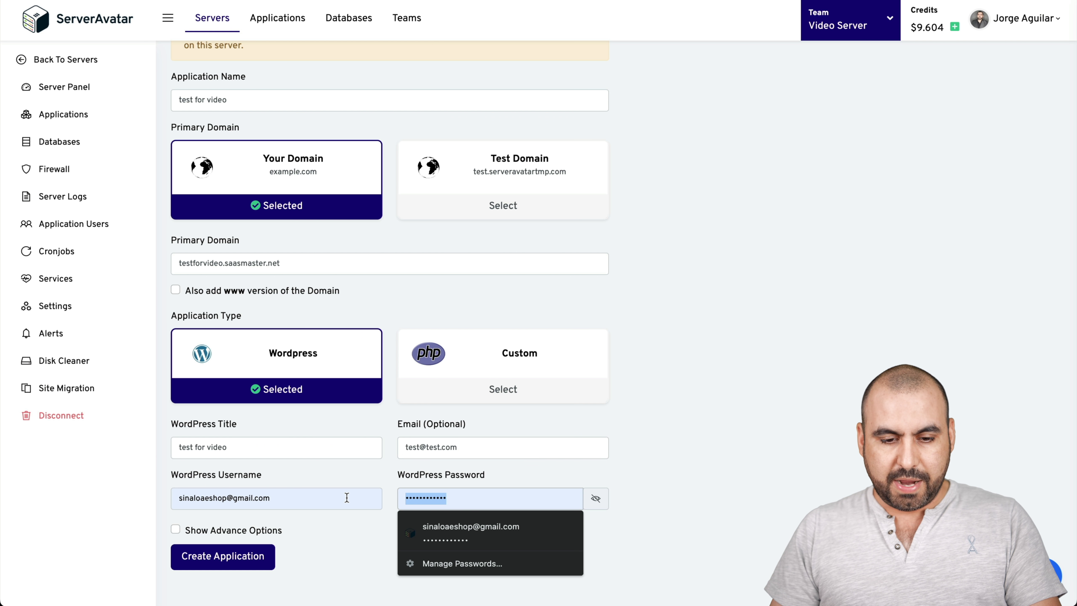
pyautogui.write('a')
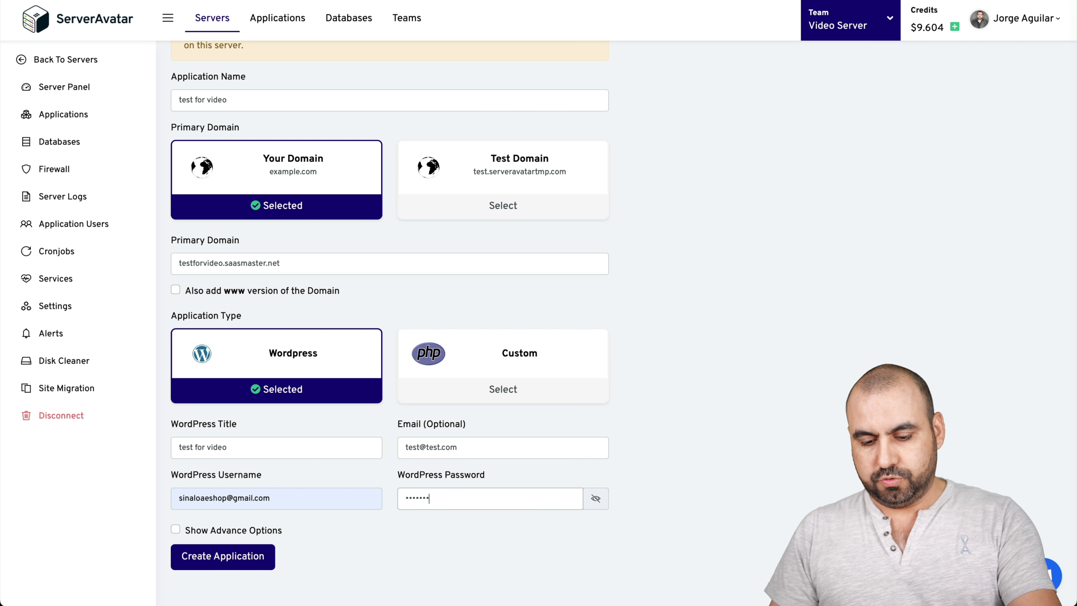
# - Review advanced options, keeping Current Server database, PHP 7.4 and the generated app username
pyautogui.click(258, 532)
pyautogui.scroll(-3, 494, 530)
pyautogui.scroll(-3, 494, 530)
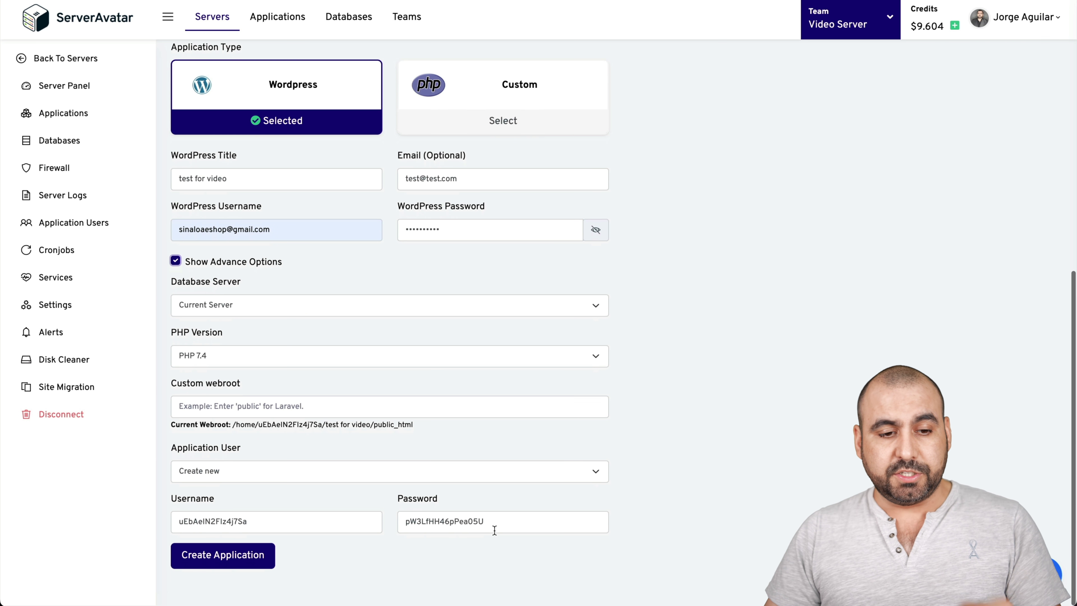
pyautogui.click(272, 311)
pyautogui.click(532, 313)
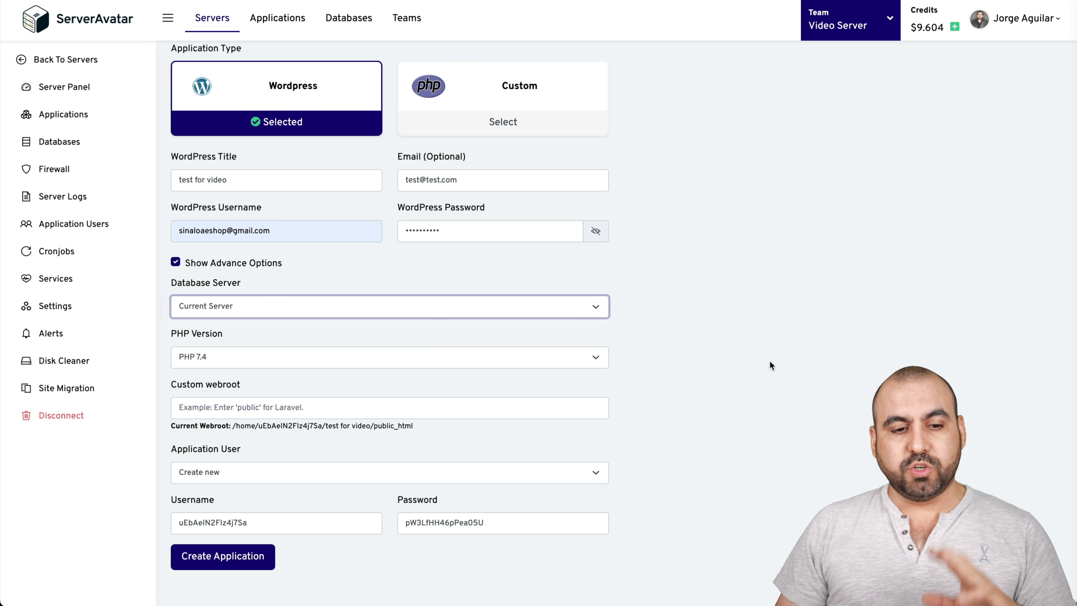
pyautogui.click(584, 358)
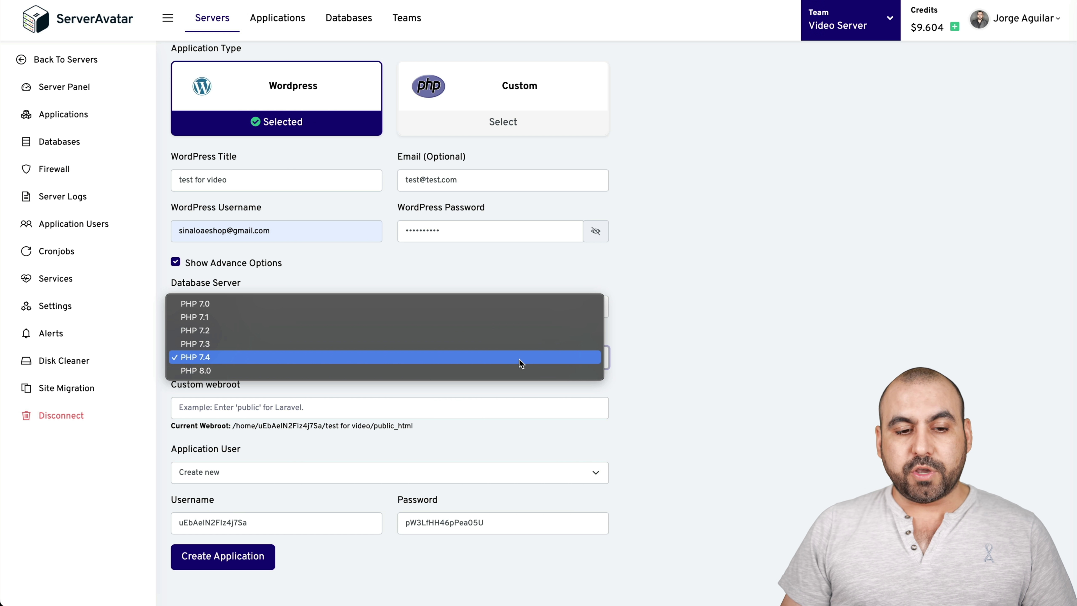
pyautogui.click(711, 349)
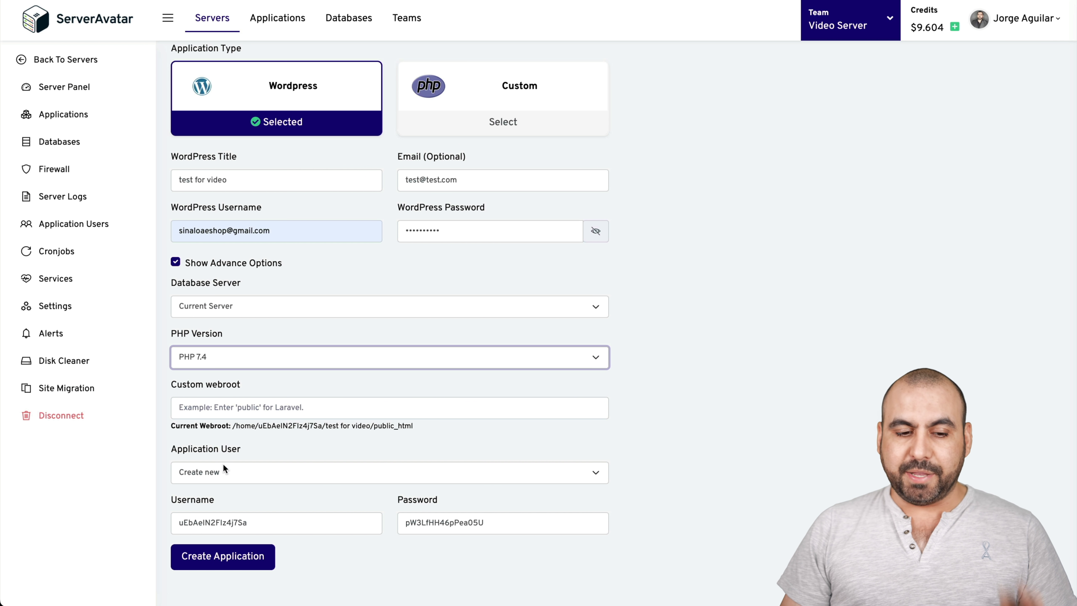
pyautogui.doubleClick(253, 518)
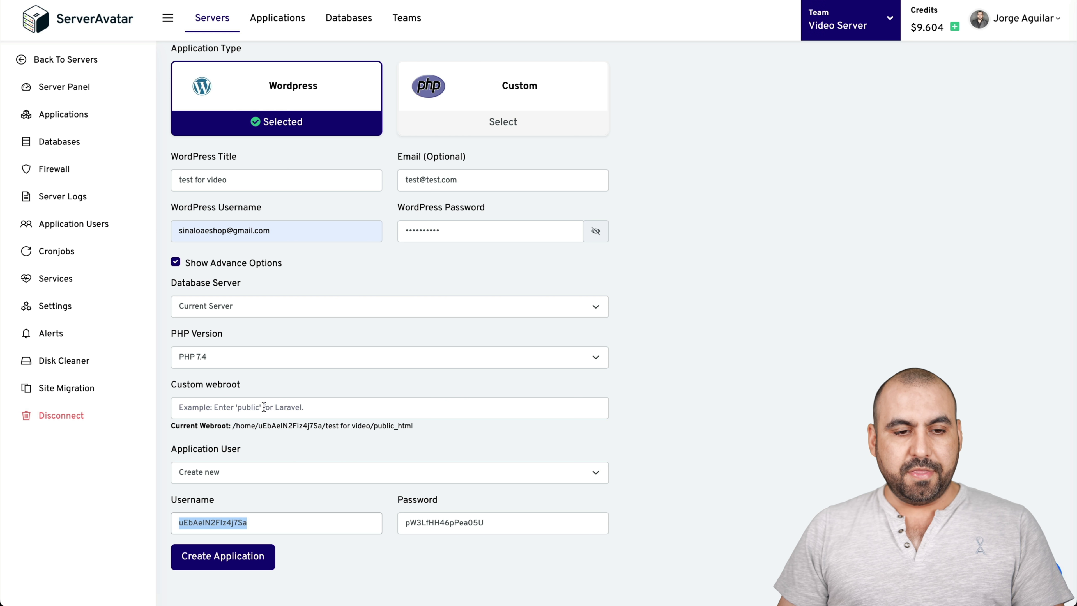
pyautogui.click(671, 444)
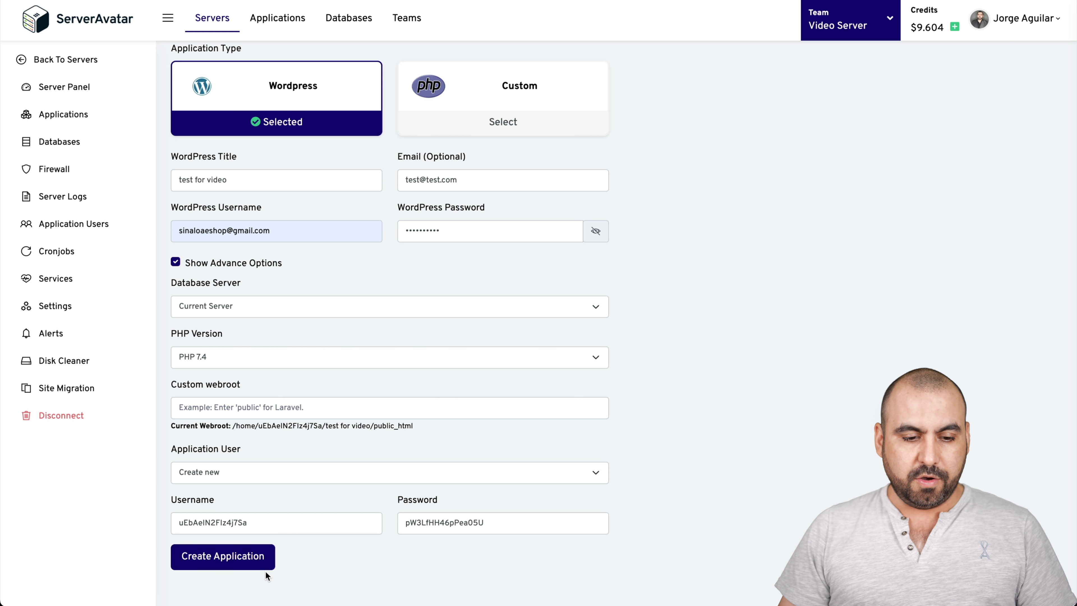
# - Change the WordPress username to admin and submit the application
pyautogui.scroll(1, 258, 565)
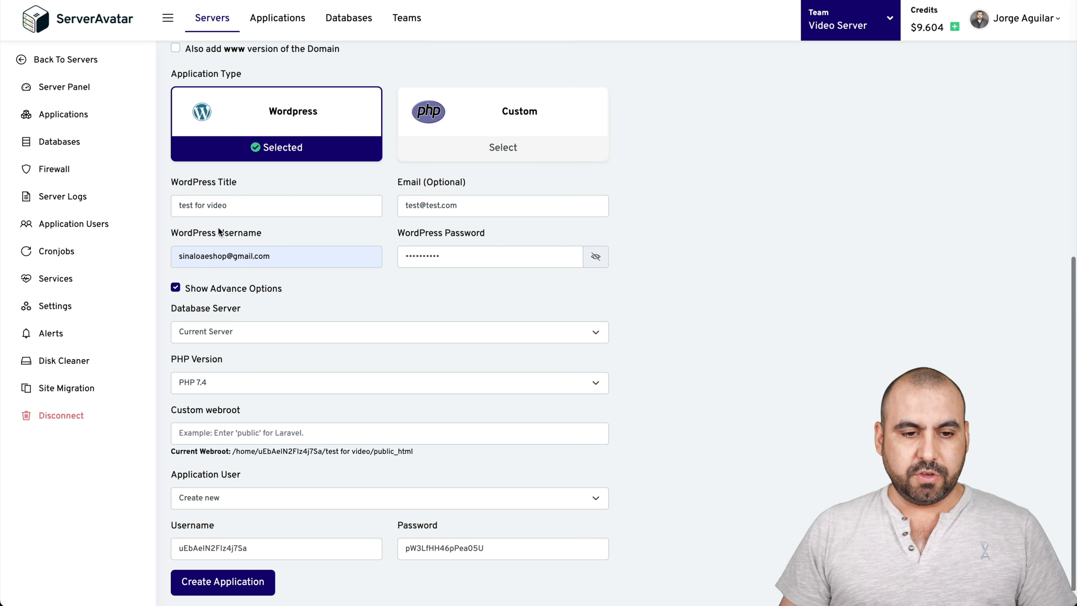
pyautogui.click(190, 257)
pyautogui.moveTo(179, 257); pyautogui.dragTo(272, 256)
pyautogui.write('admin')
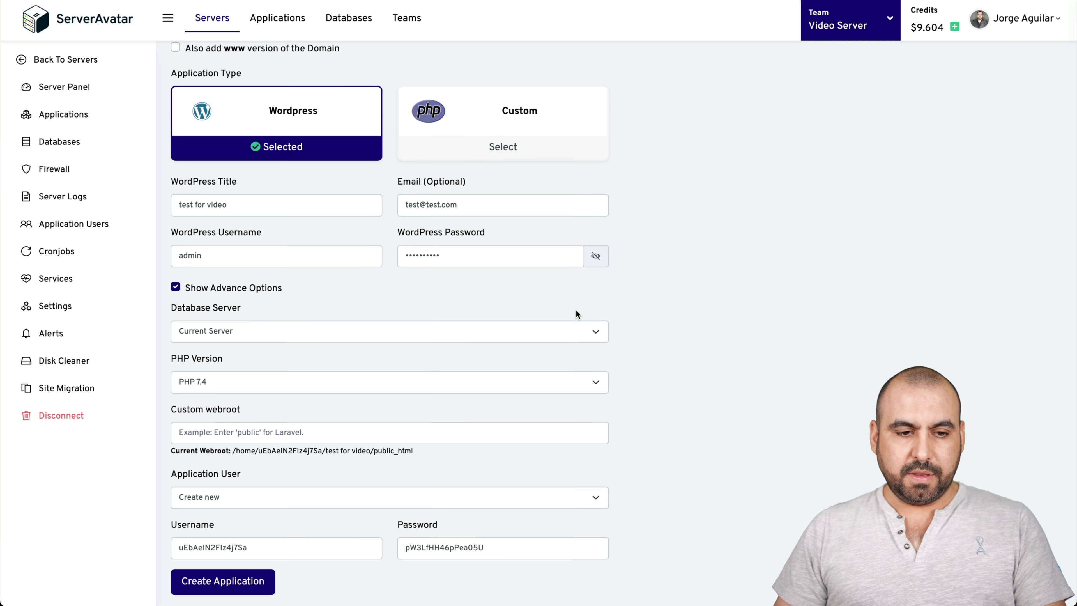
pyautogui.scroll(-1, 551, 339)
pyautogui.click(268, 551)
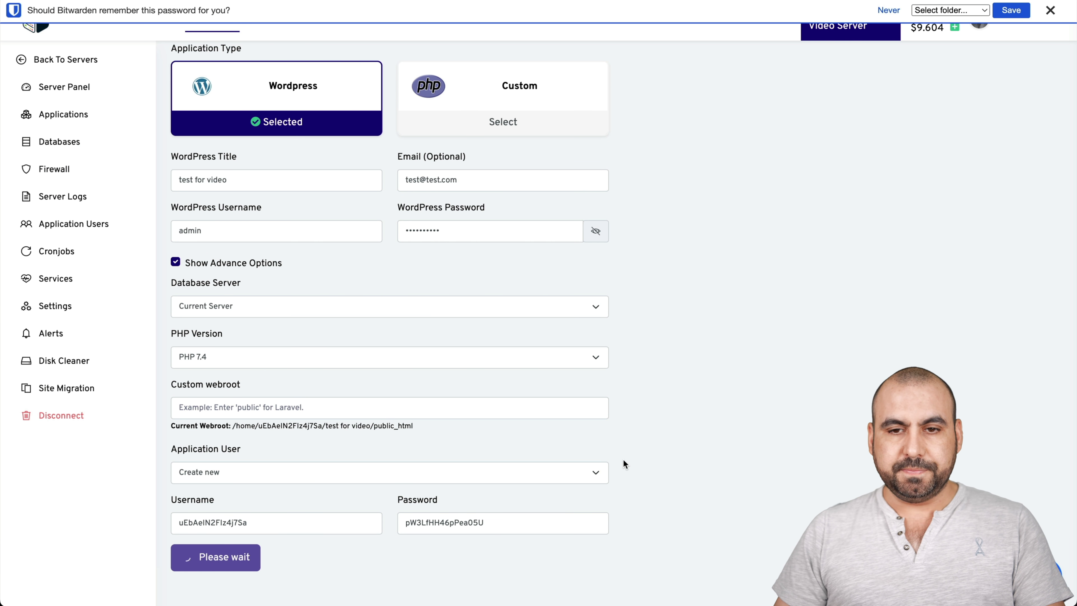
pyautogui.scroll(2, 551, 297)
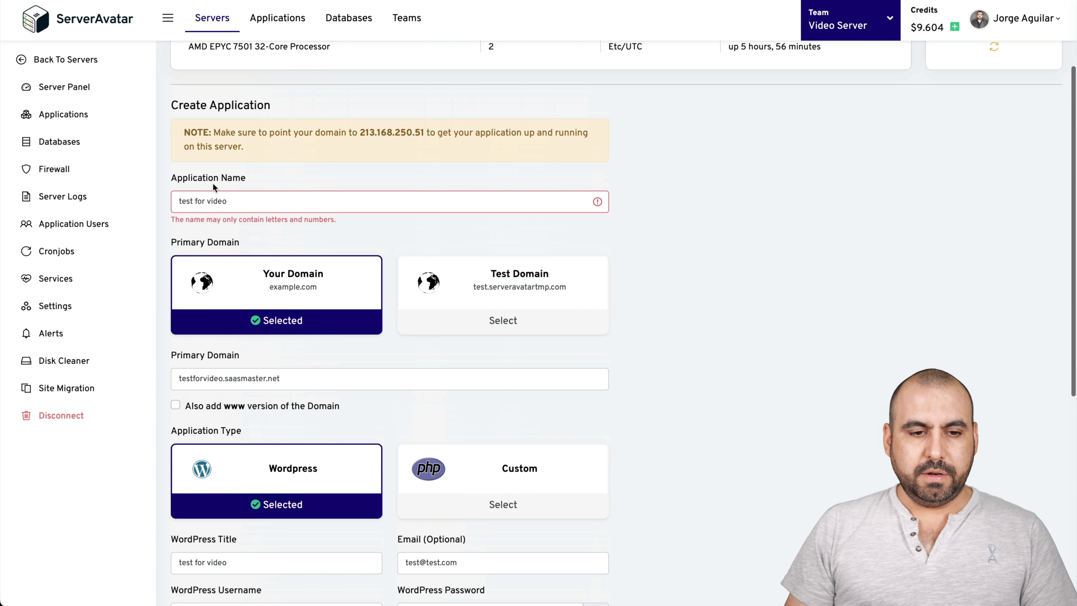
# - Rename the application to testforvideo without spaces and resubmit it
pyautogui.click(194, 201)
pyautogui.press('BackSpace')
pyautogui.click(205, 200)
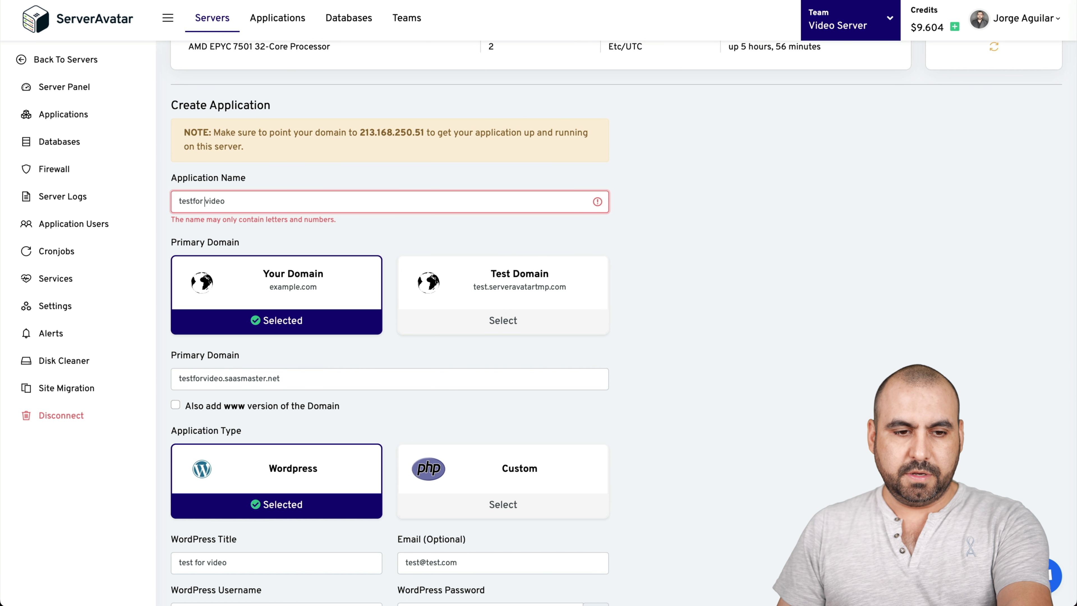
pyautogui.press('BackSpace')
pyautogui.scroll(-9, 648, 301)
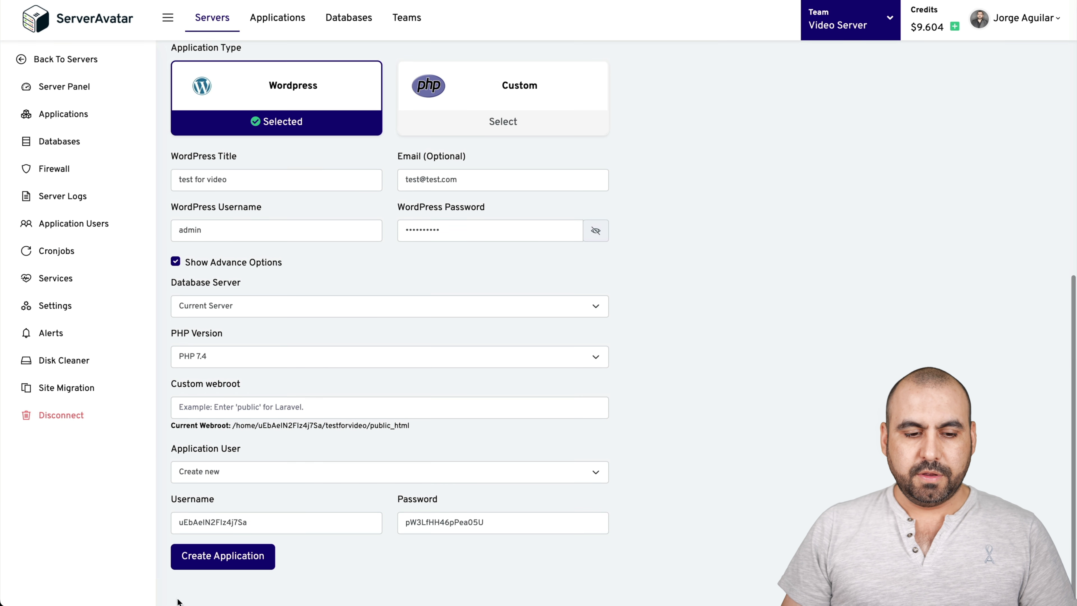
pyautogui.click(227, 564)
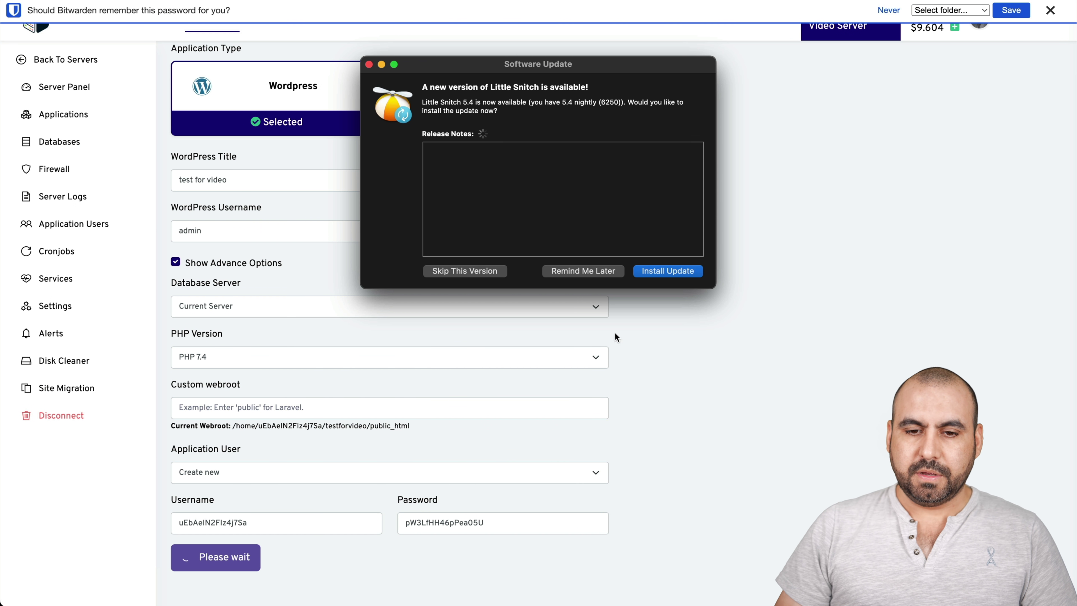
# - Open testforvideo.saasmaster.net in a new browser tab
pyautogui.click(602, 273)
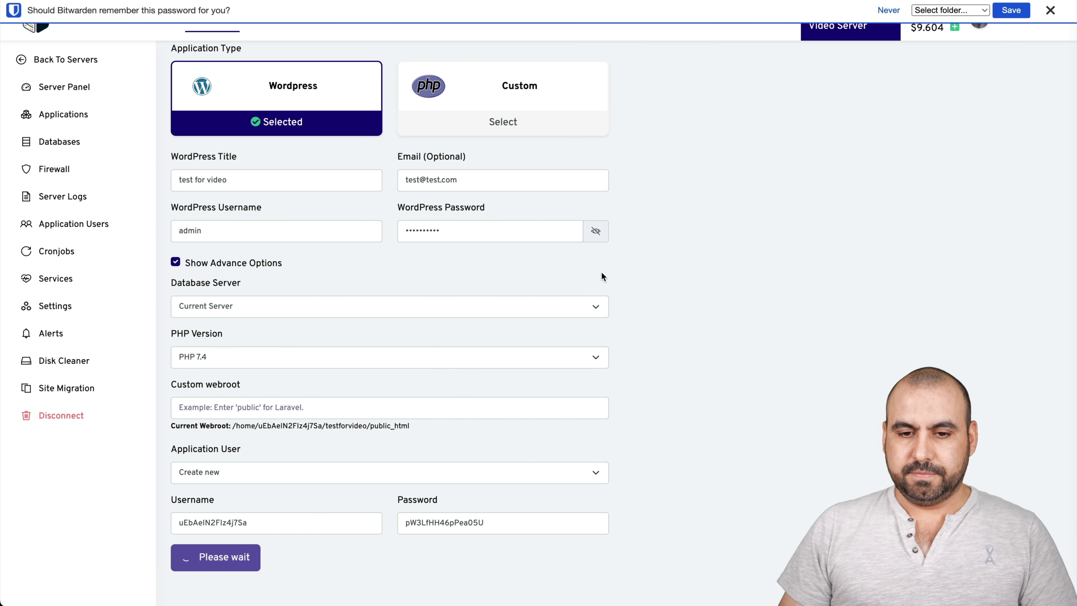
pyautogui.click(1051, 10)
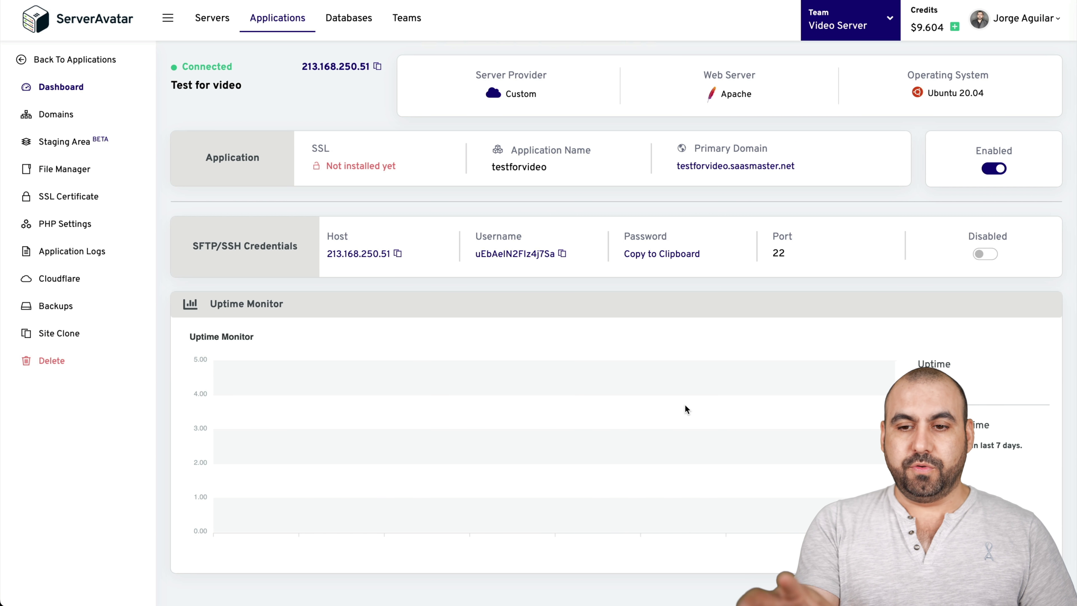
pyautogui.rightClick(723, 165)
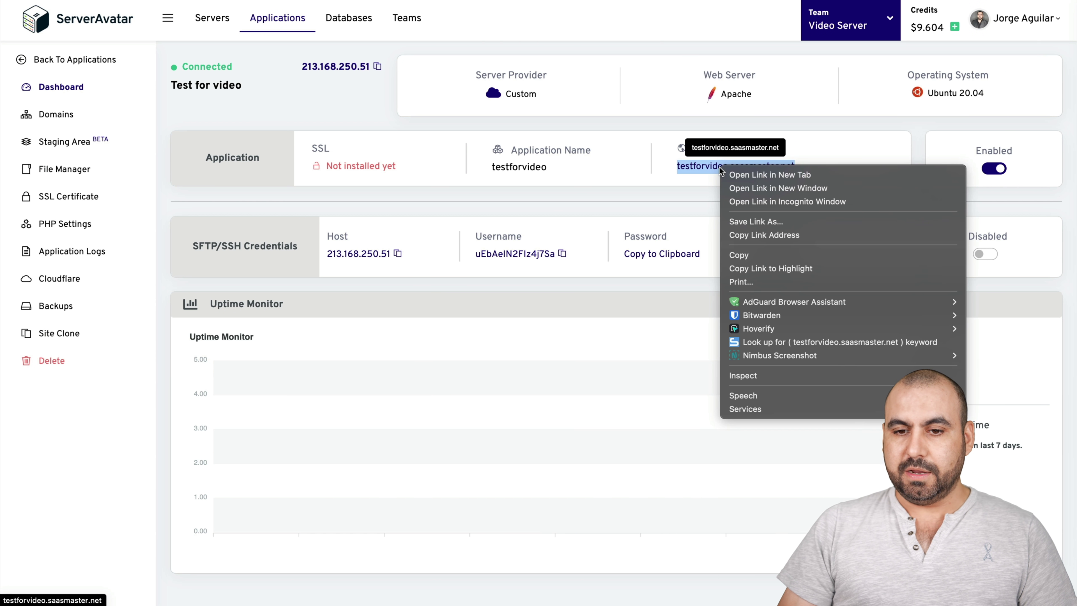
pyautogui.click(737, 175)
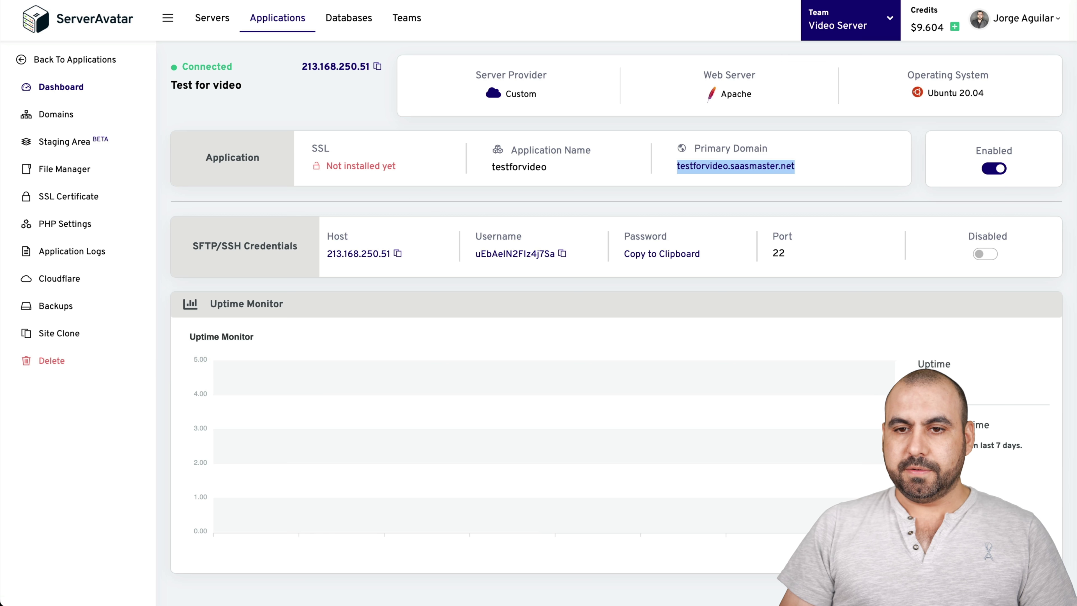
# - Load testforvideo.saasmaster.net/wp-admin and try logging in as admin
pyautogui.hotkey('ctrl', 'Tab')
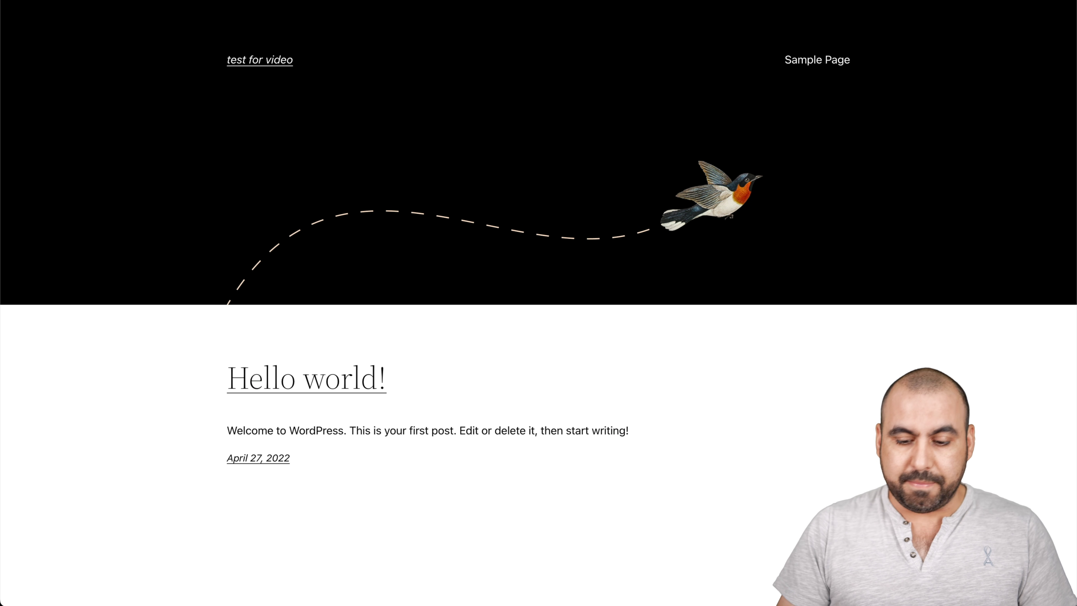
pyautogui.press('super+l')
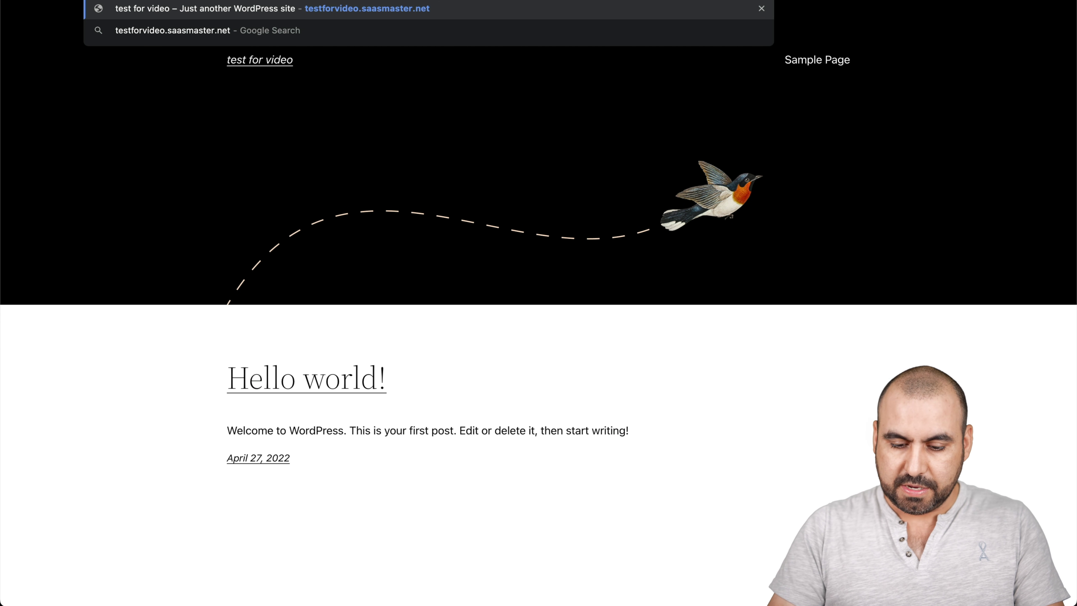
pyautogui.write('/wp-admin')
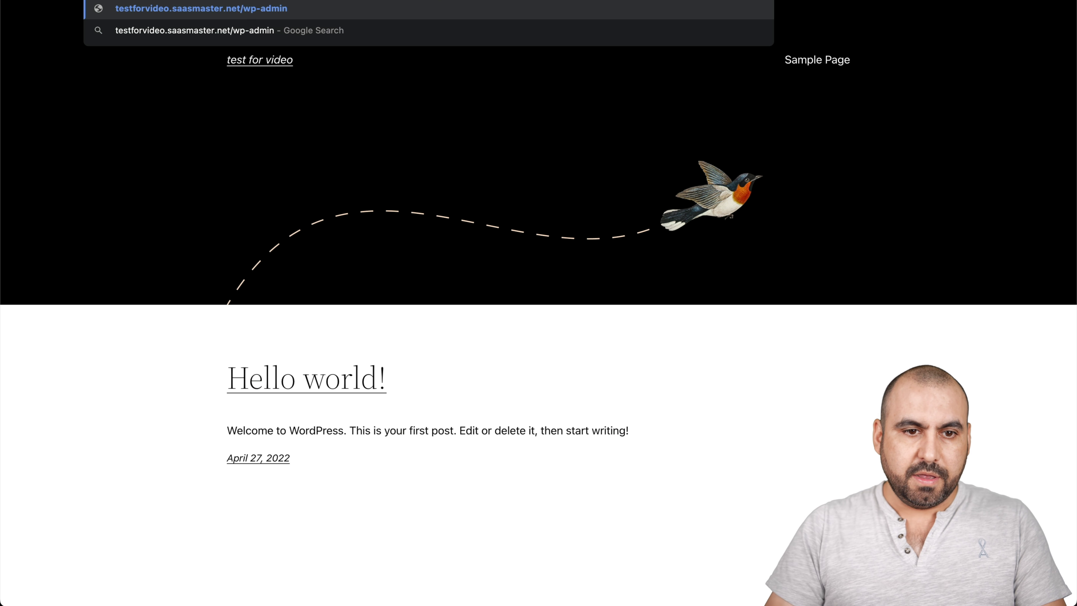
pyautogui.press('Return')
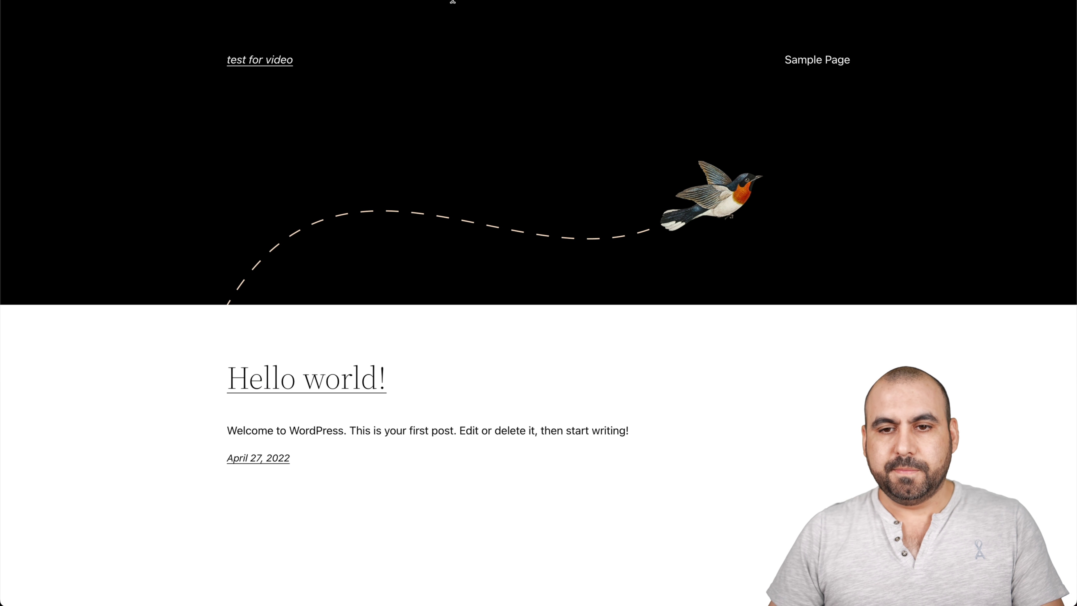
pyautogui.write('admin')
pyautogui.press('Tab')
pyautogui.write('*********')
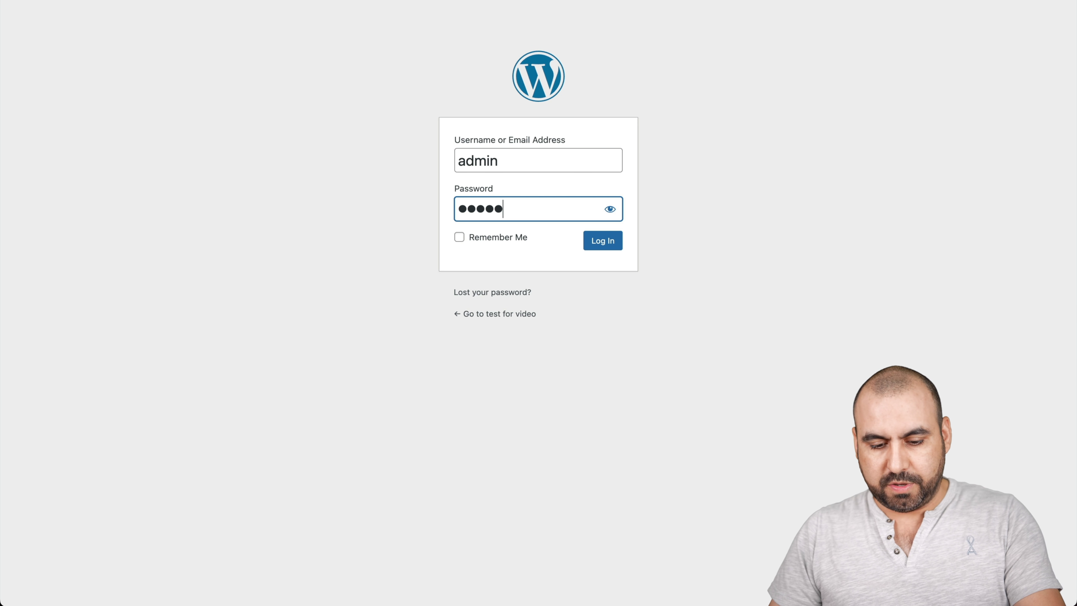
pyautogui.write('*')
pyautogui.press('Return')
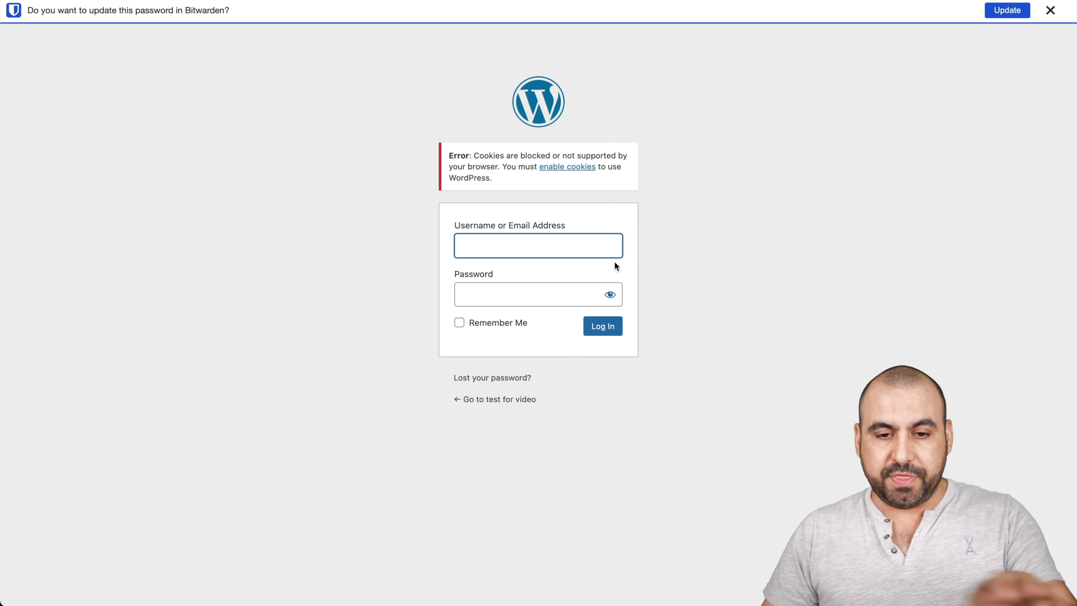
# - Retry with a saved login, which is rejected, and return to ServerAvatar
pyautogui.click(558, 251)
pyautogui.press('Down')
pyautogui.press('Return')
pyautogui.press('Return')
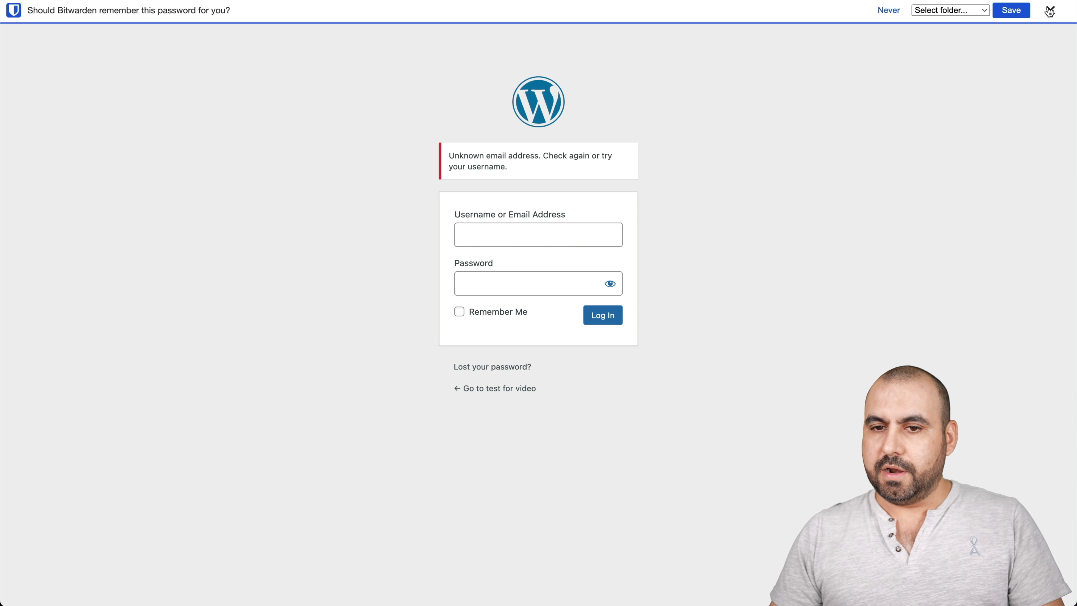
pyautogui.click(1051, 10)
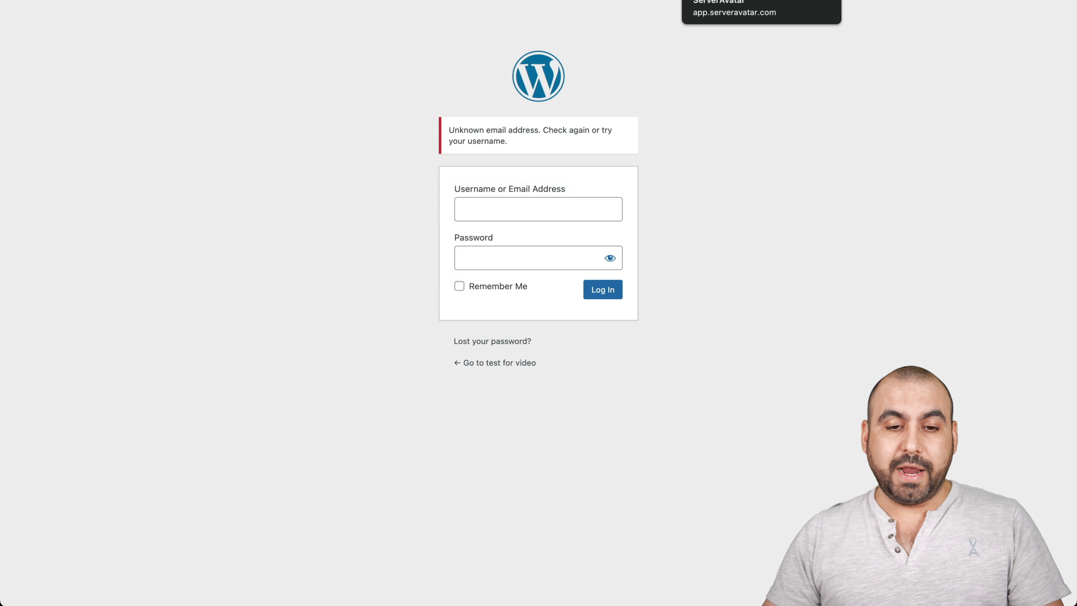
pyautogui.click(721, 2)
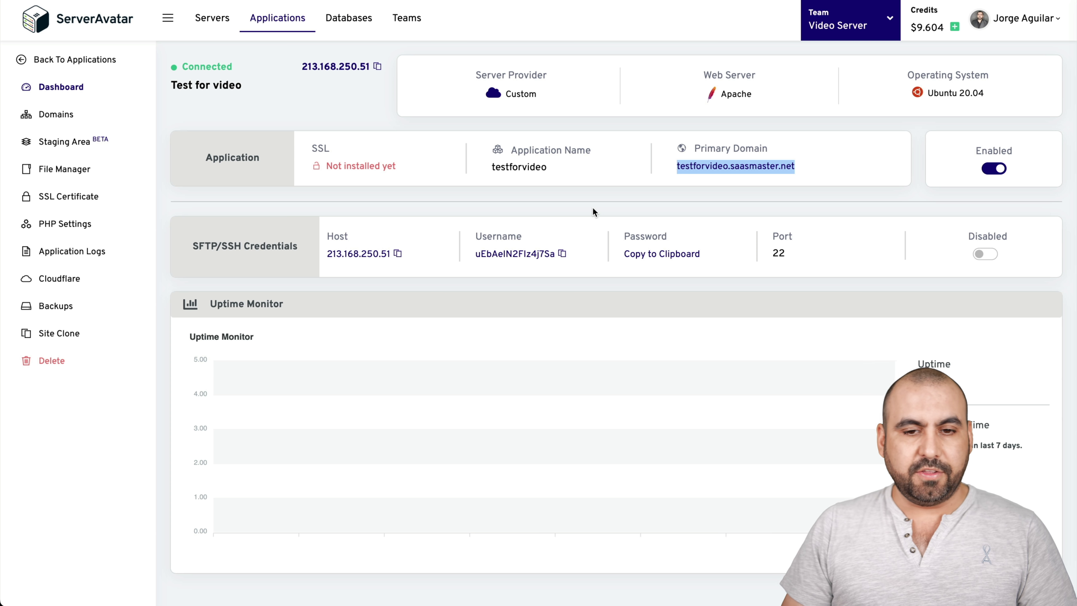
# - Automatically install SSL for testforvideo.saasmaster.net and force HTTP to HTTPS redirection
pyautogui.click(70, 199)
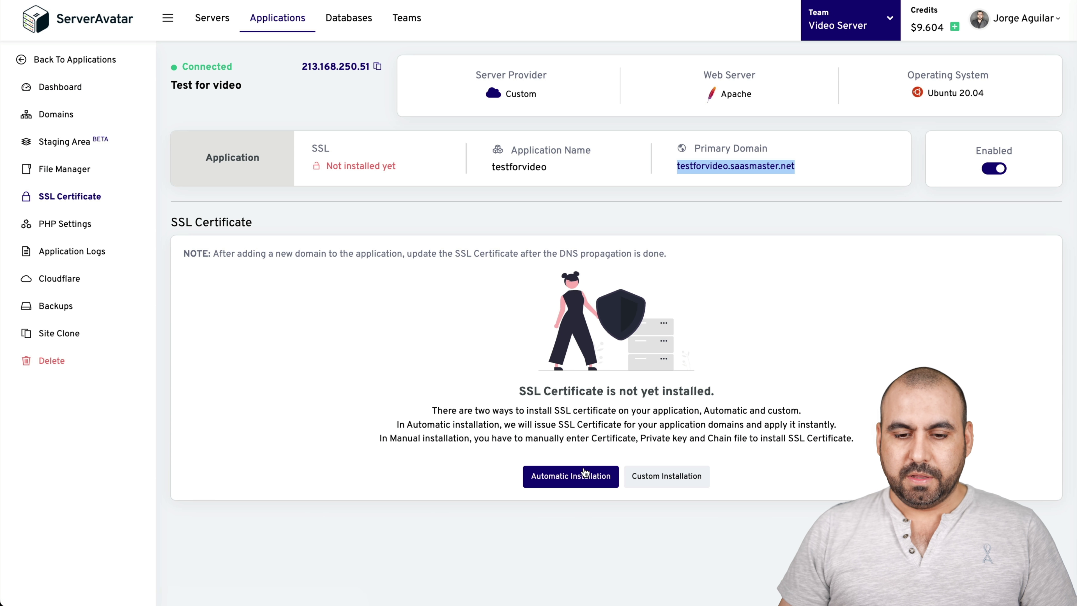
pyautogui.click(581, 474)
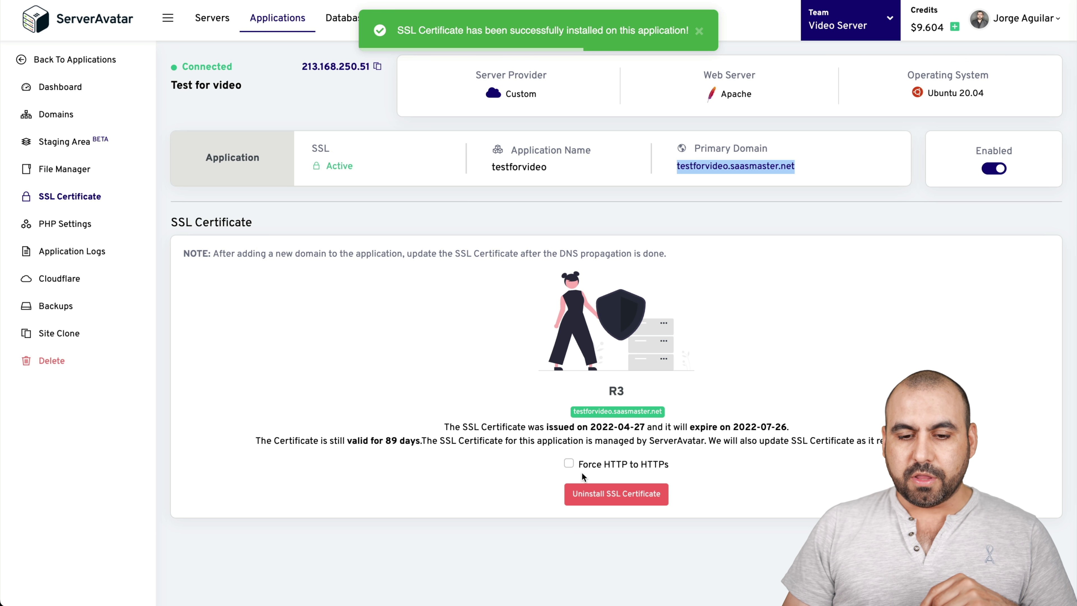
pyautogui.click(569, 464)
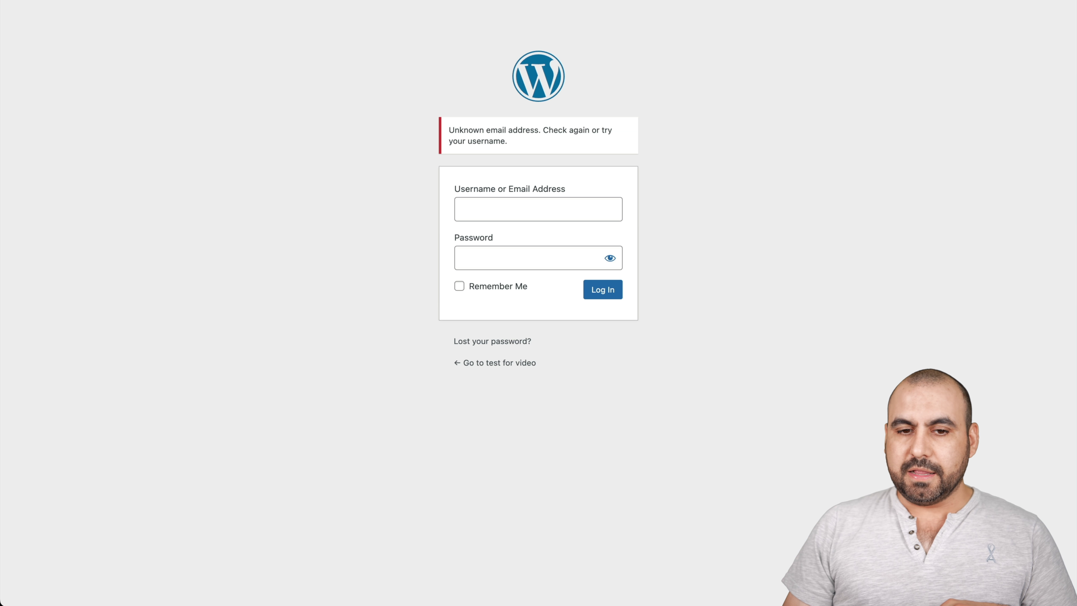
pyautogui.press('super+r')
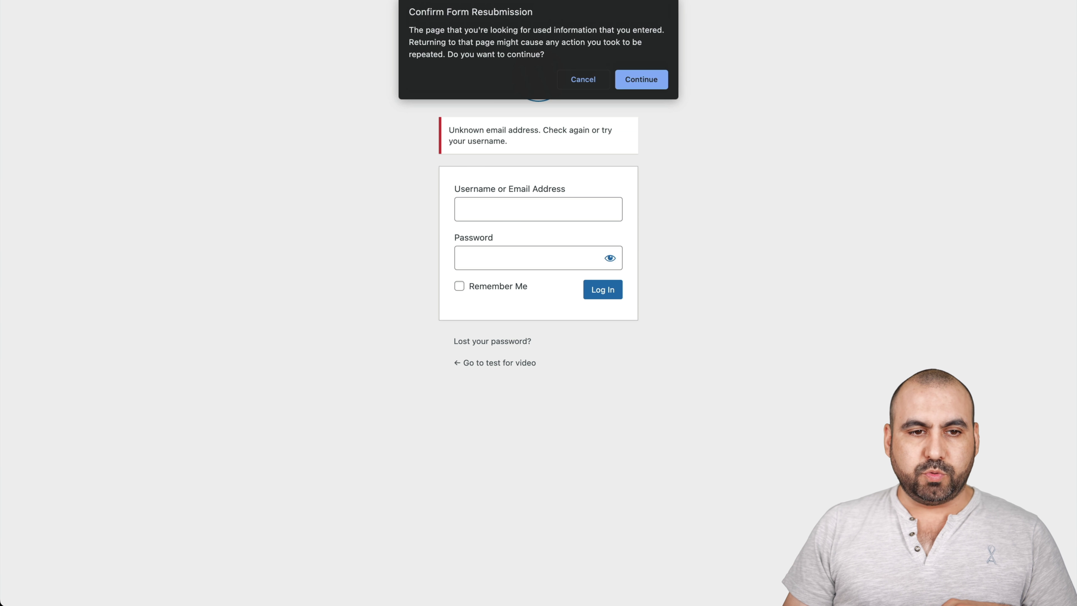
# - Log in to the test for video WordPress admin with the account password, then return to ServerAvatar
pyautogui.click(642, 78)
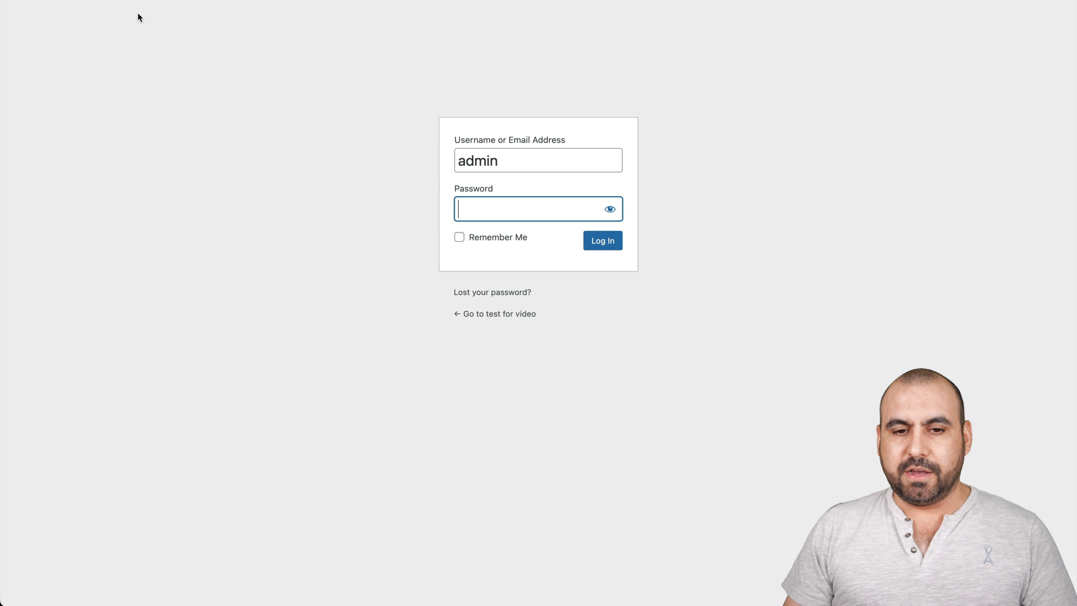
pyautogui.write('••••••••••')
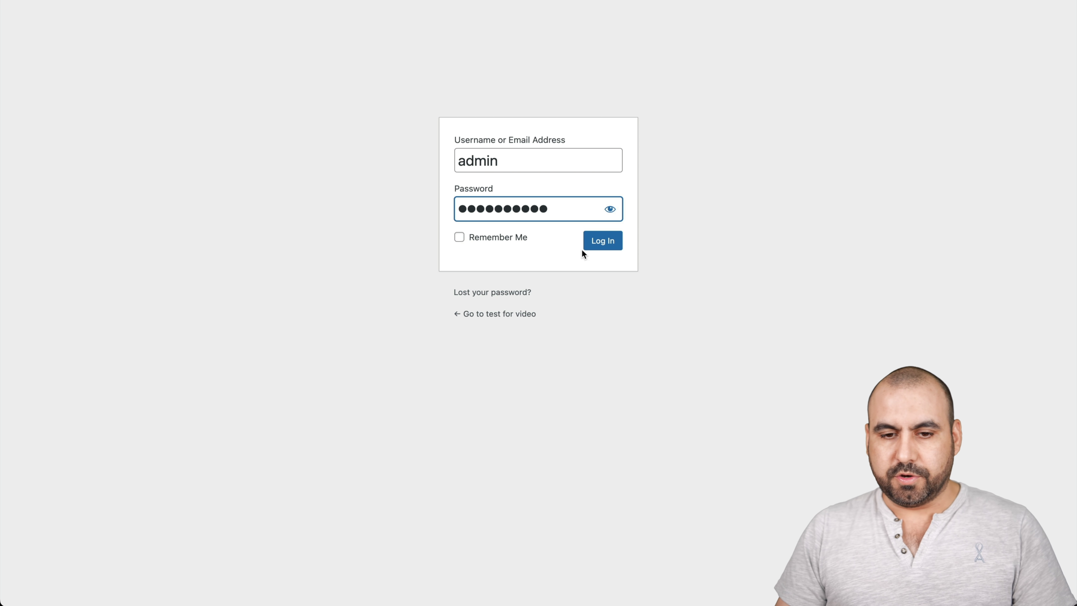
pyautogui.click(596, 246)
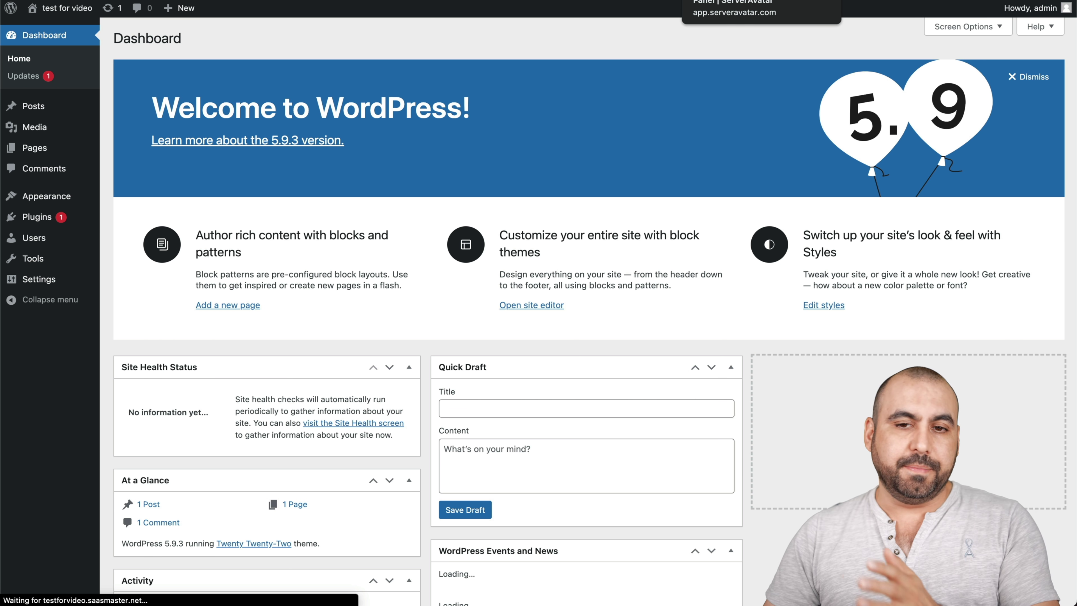
pyautogui.click(721, 0)
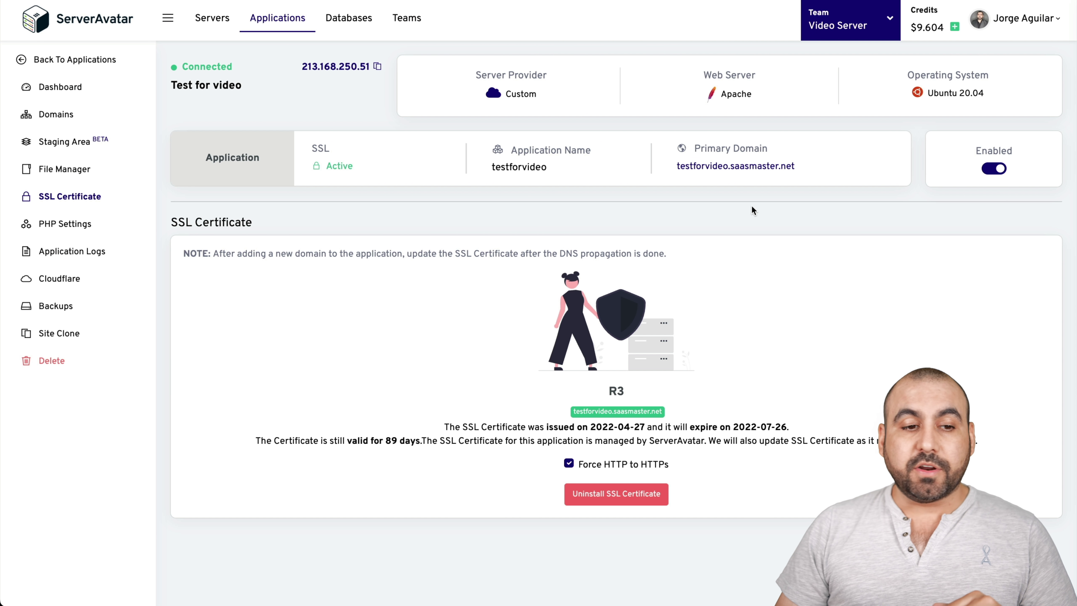
# - Show the testforvideo application dashboard with its SFTP/SSH credentials and SSL status
pyautogui.click(80, 88)
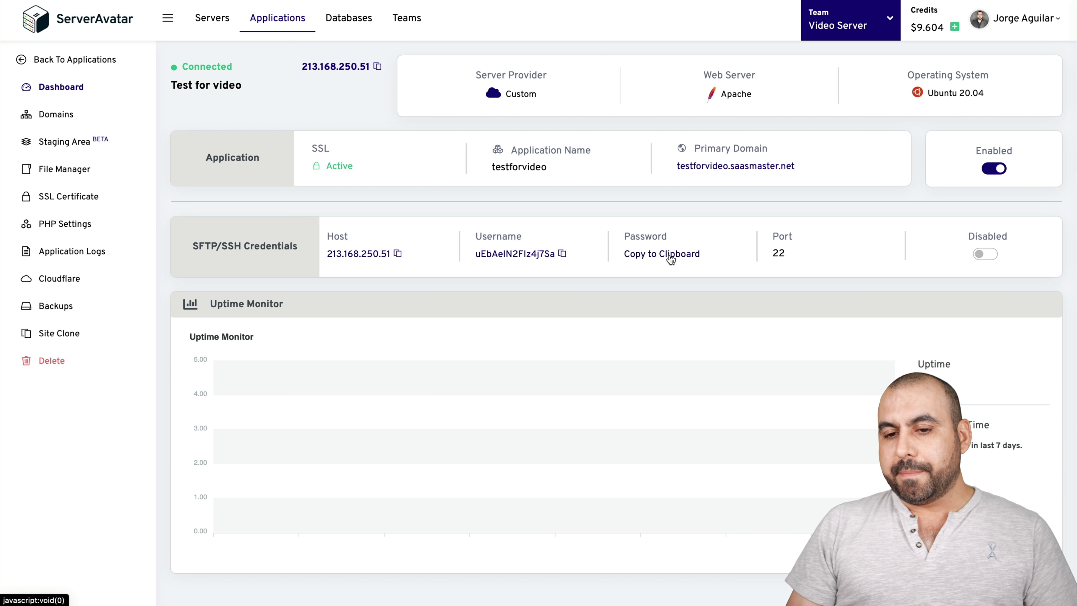
# - Set SFTP/SSH Credentials to Enabled and back to Disabled, then view the application's domains
pyautogui.click(988, 255)
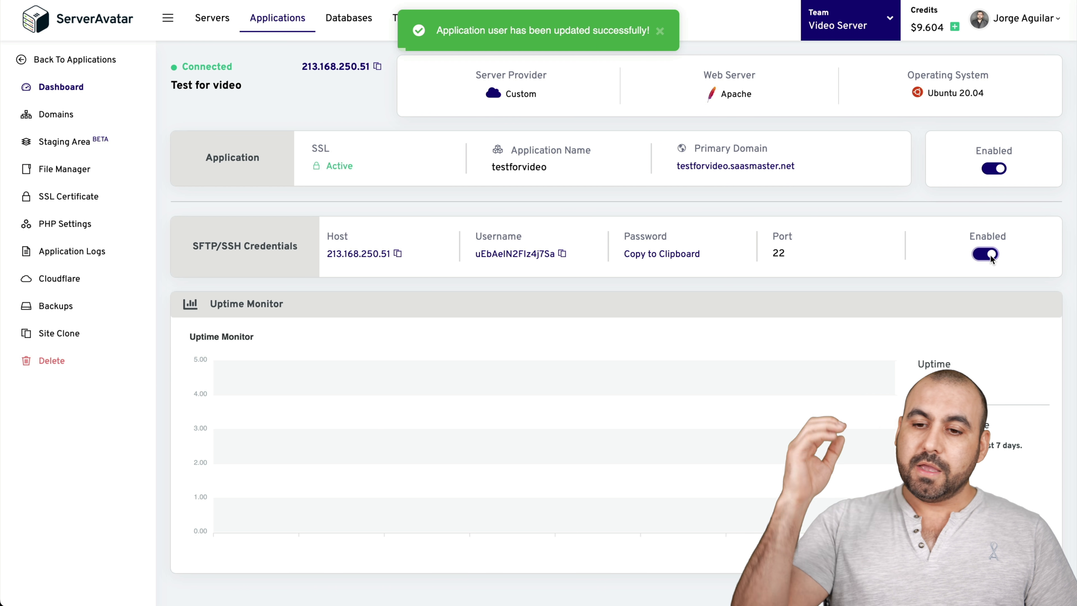
pyautogui.click(985, 255)
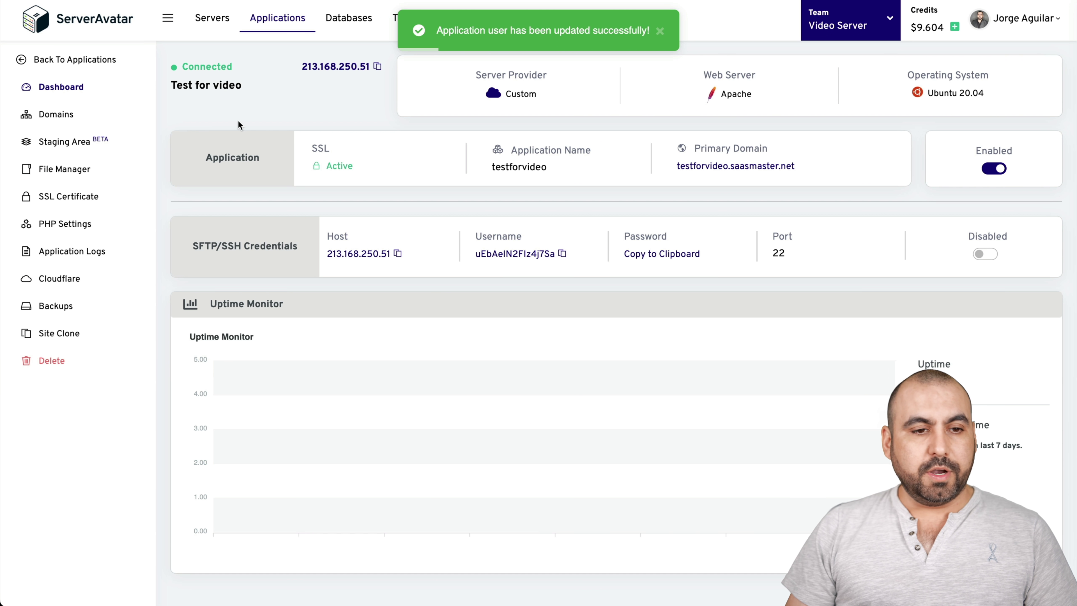
pyautogui.click(68, 113)
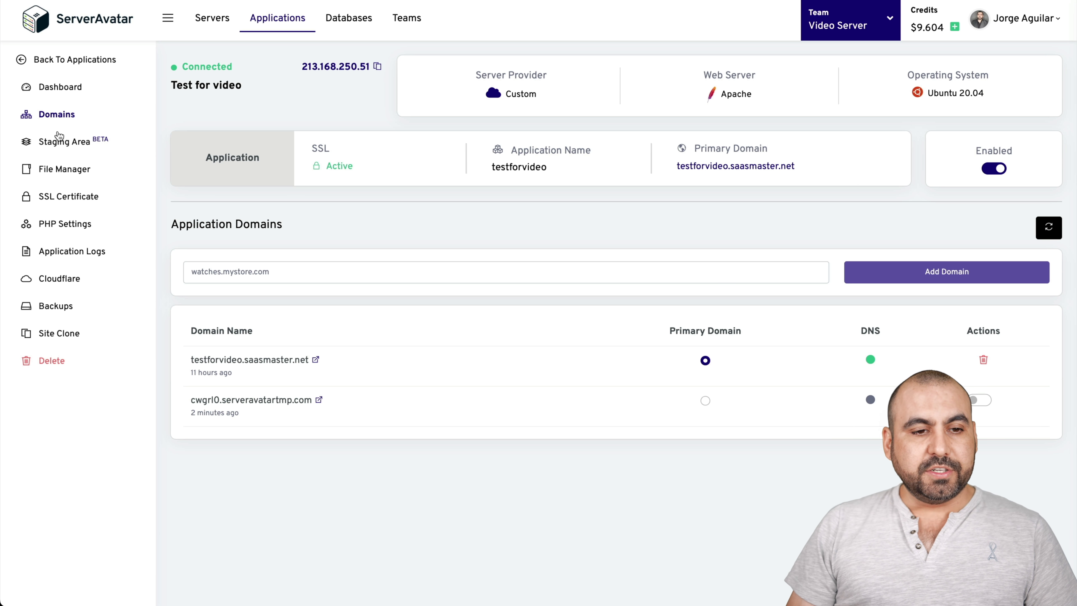
# - Browse the Staging Area form and the public_html files, ending on the SSL Certificate details
pyautogui.click(69, 144)
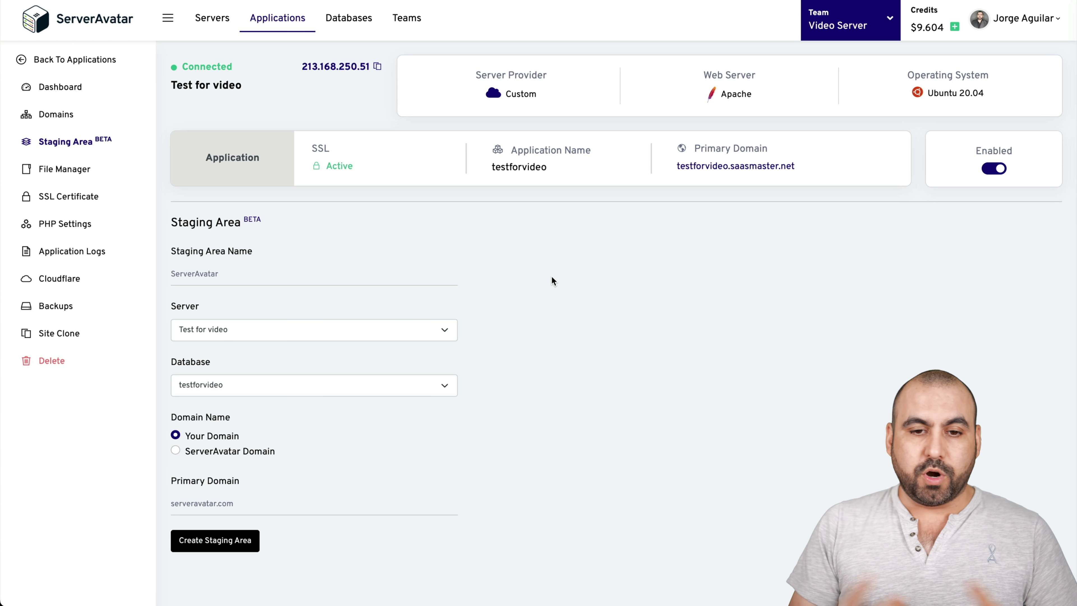
pyautogui.click(53, 169)
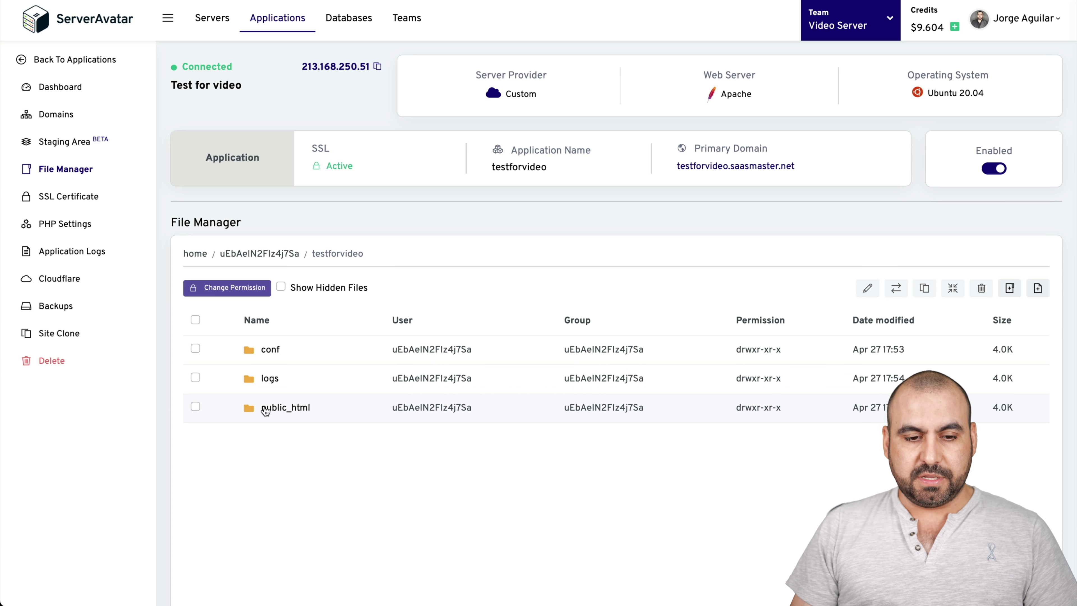
pyautogui.click(274, 408)
pyautogui.scroll(-1, 380, 481)
pyautogui.scroll(-8, 380, 481)
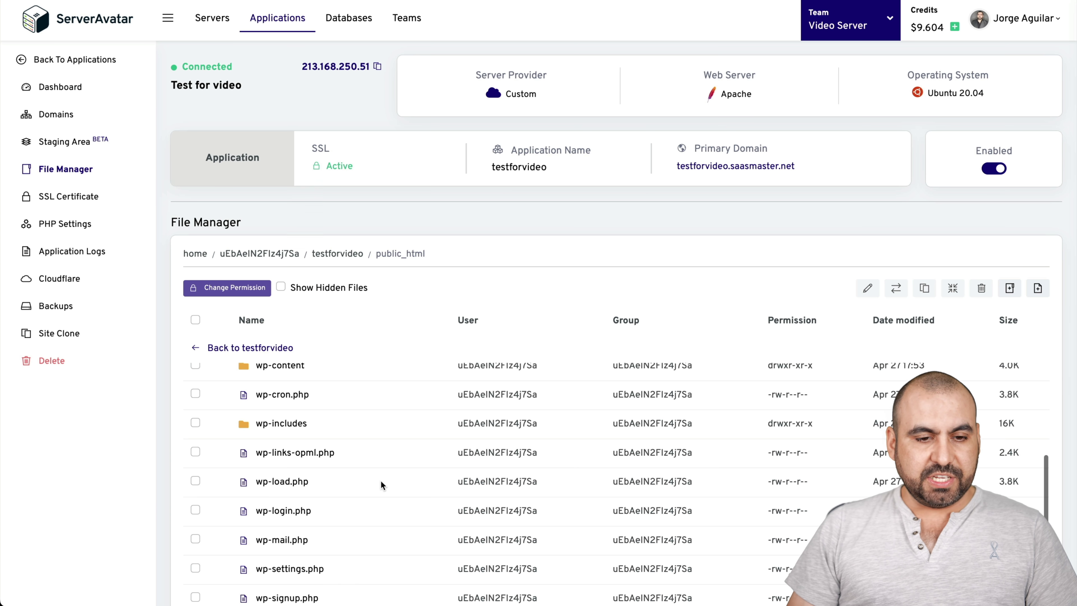
pyautogui.scroll(-2, 380, 481)
pyautogui.scroll(5, 397, 386)
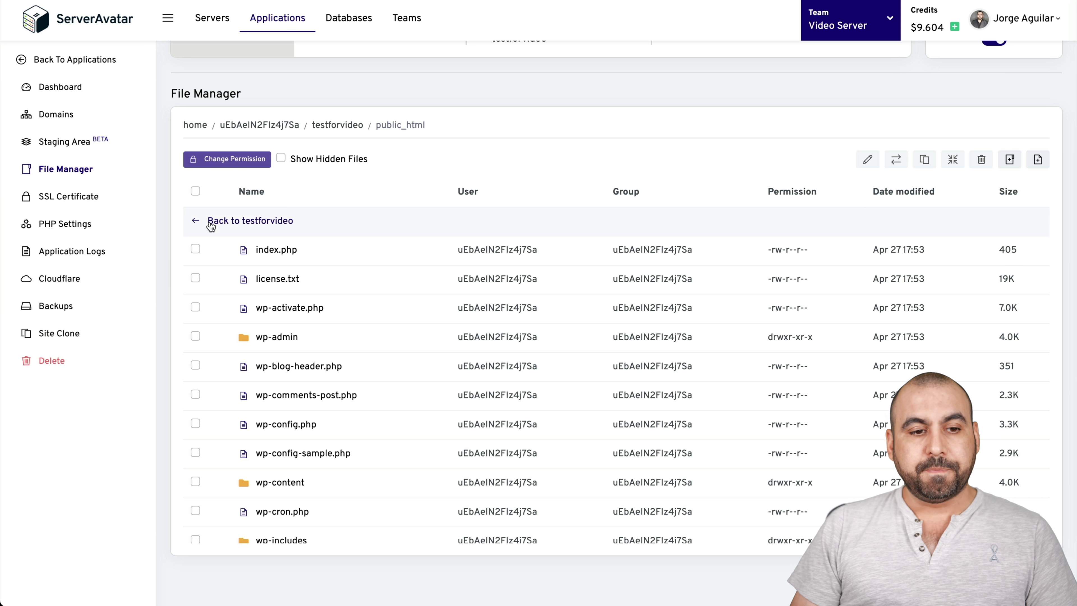
pyautogui.click(88, 199)
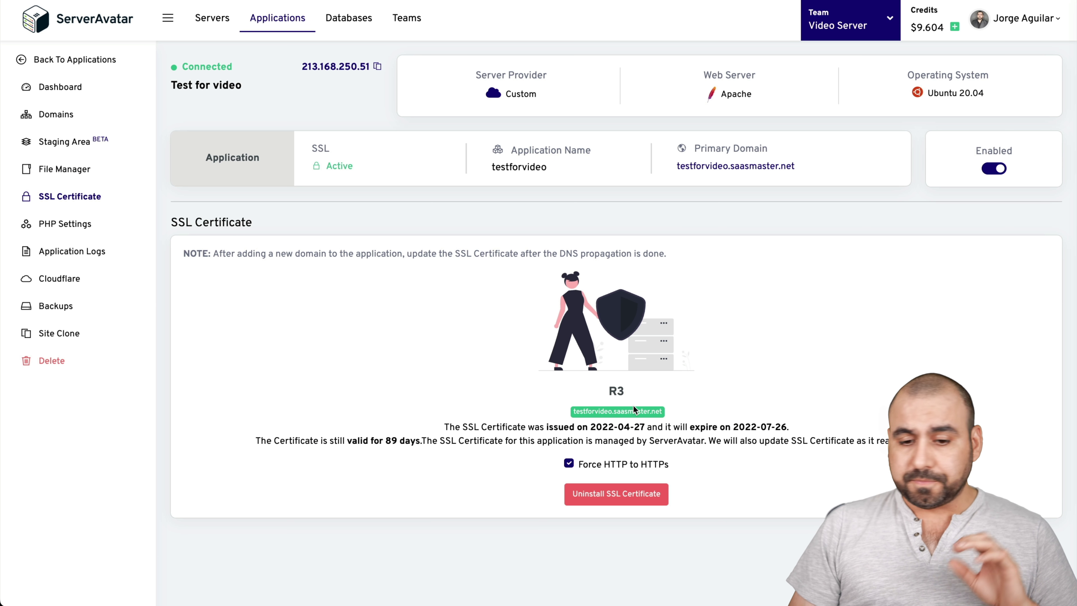
# - Set the testforvideo application's PHP version to 8.0
pyautogui.click(74, 224)
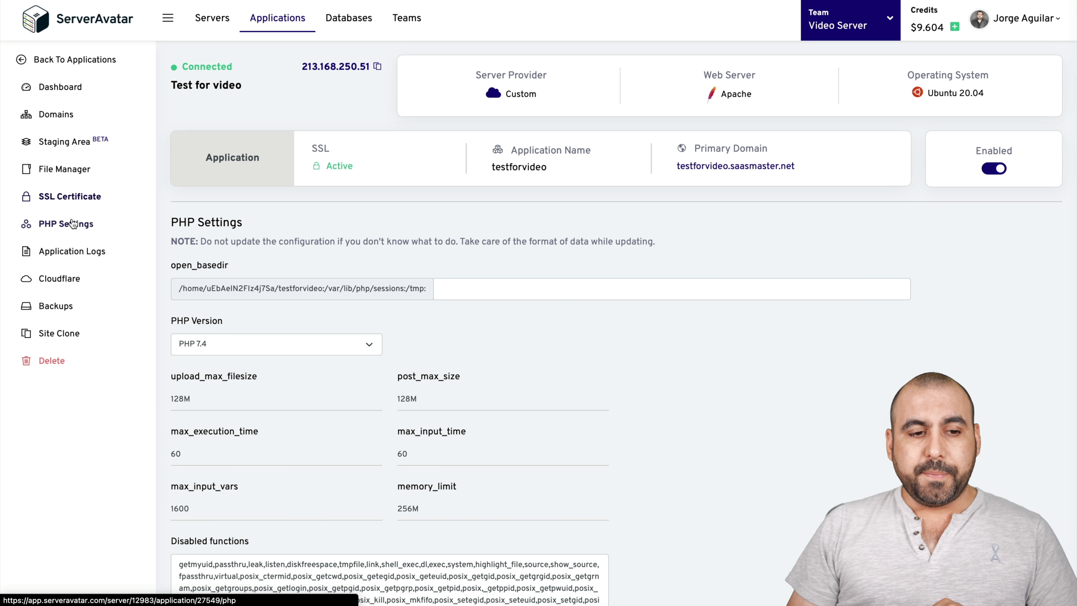
pyautogui.scroll(-3, 599, 383)
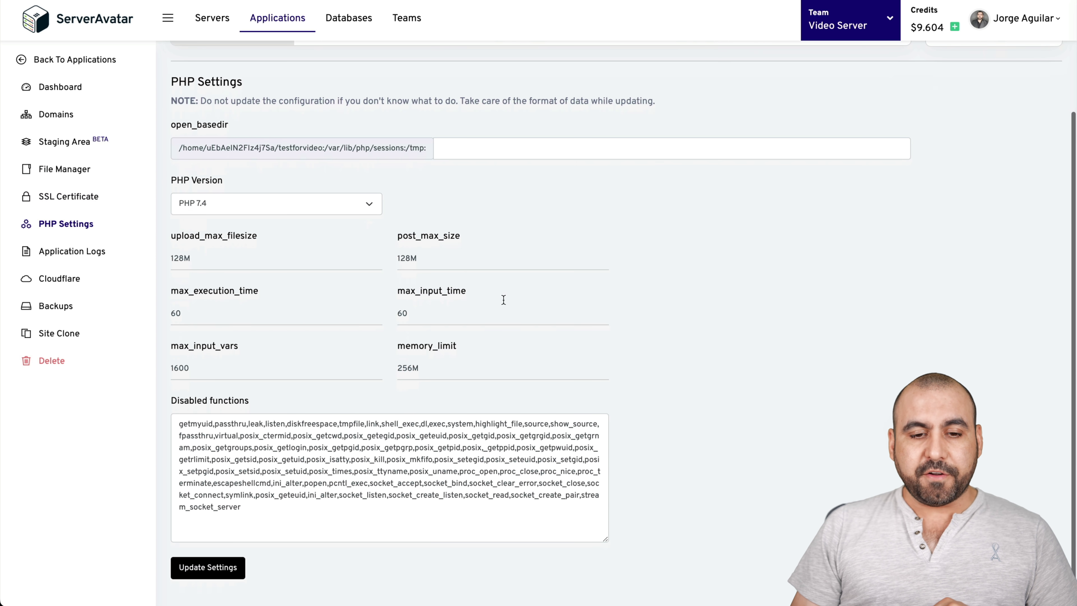
pyautogui.click(368, 210)
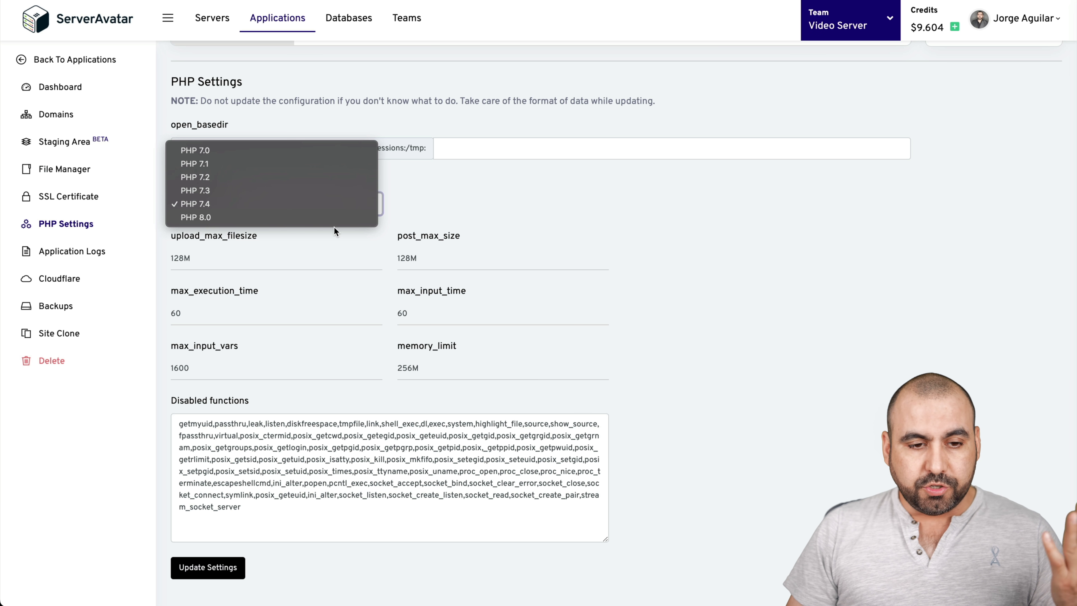
pyautogui.click(335, 218)
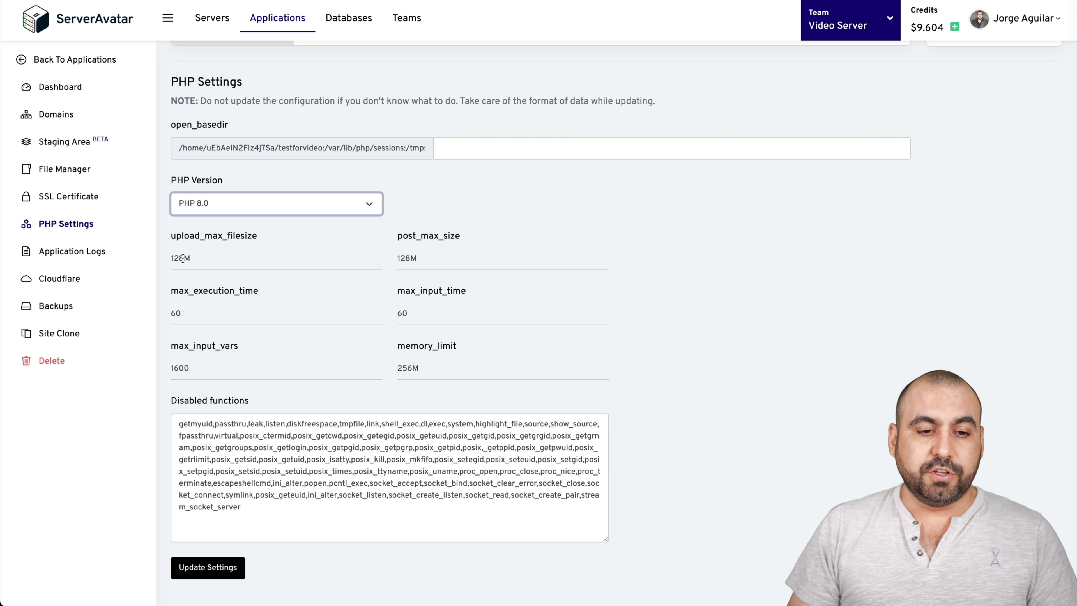
# - Inspect the upload_max_filesize and disabled functions fields, then go to Application Logs
pyautogui.click(212, 258)
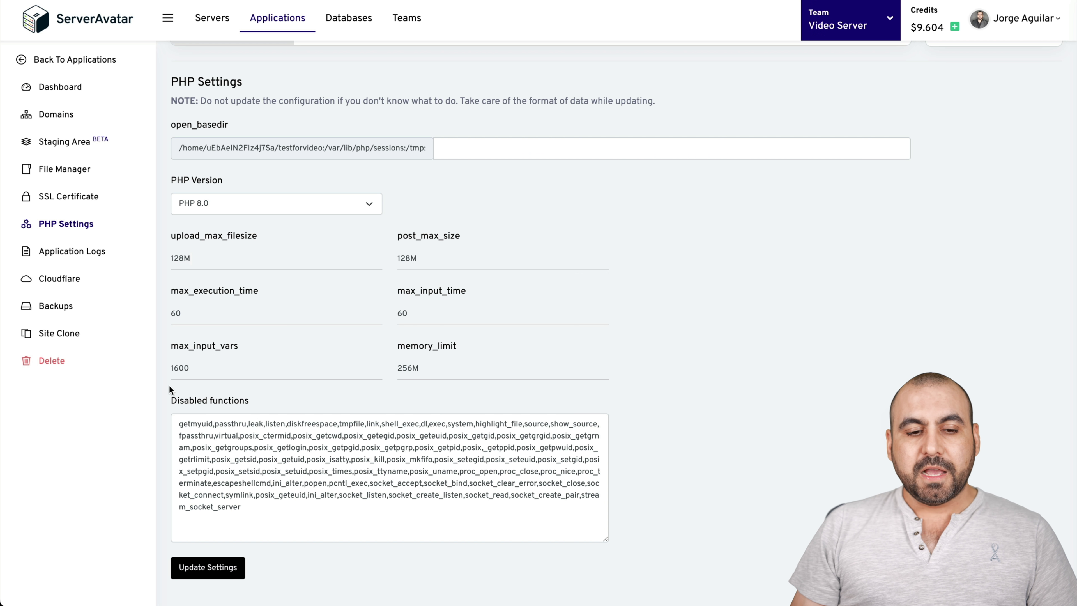
pyautogui.moveTo(241, 508); pyautogui.dragTo(180, 418)
pyautogui.click(360, 449)
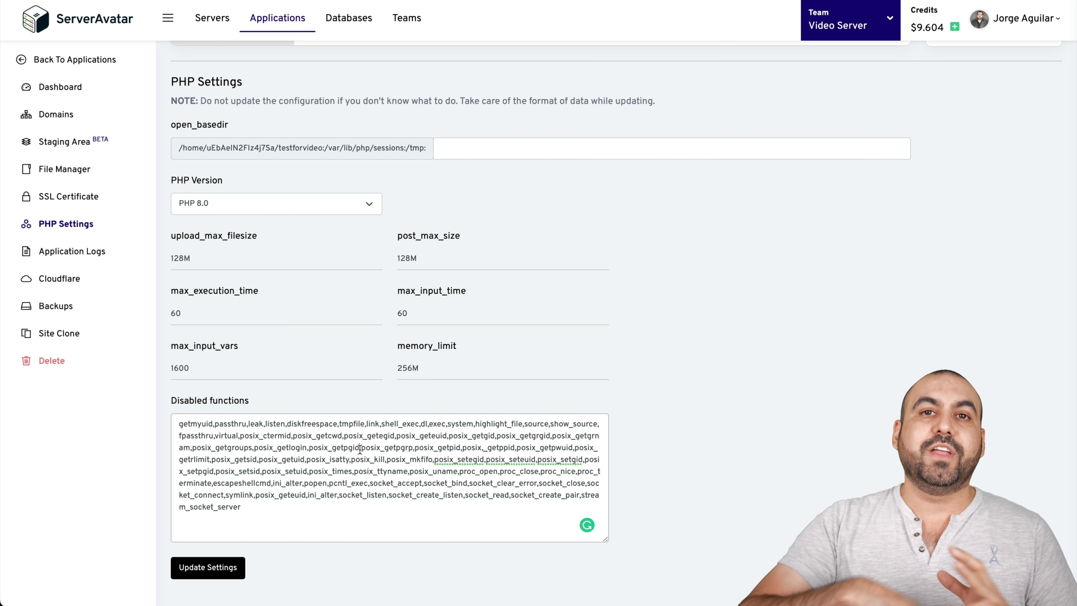
pyautogui.click(668, 432)
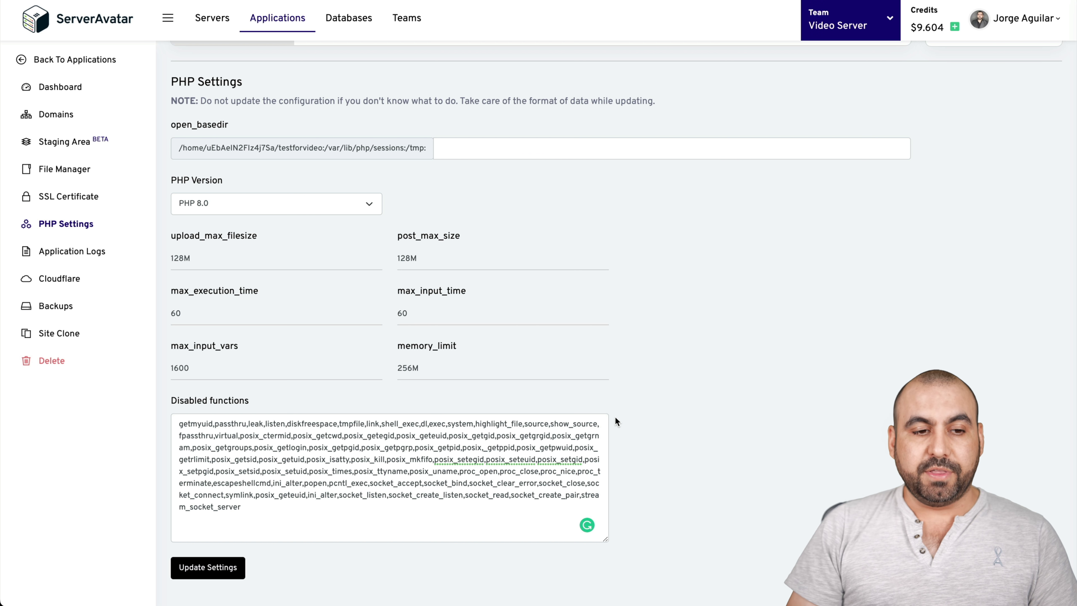
pyautogui.click(61, 251)
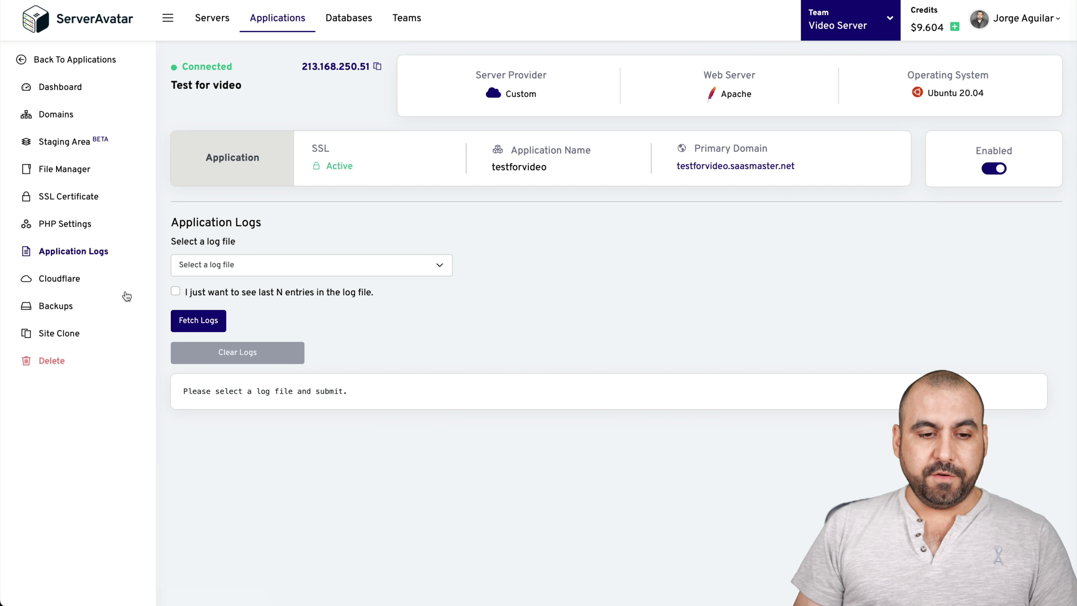
# - Check the log file list, visit Cloudflare, and toggle Automatic Backups on and off
pyautogui.click(285, 262)
pyautogui.click(285, 262)
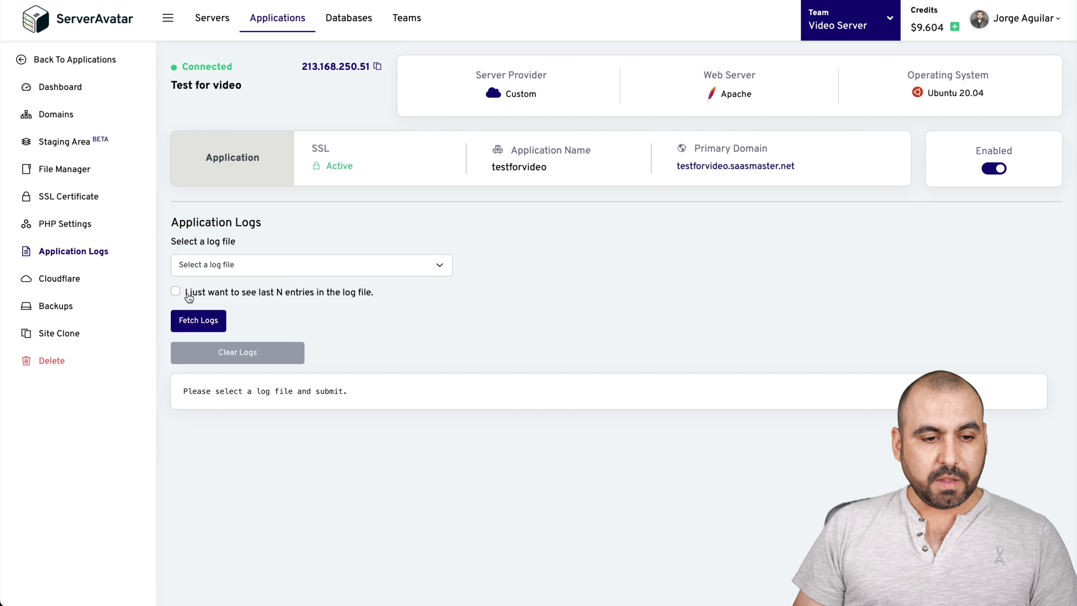
pyautogui.click(69, 276)
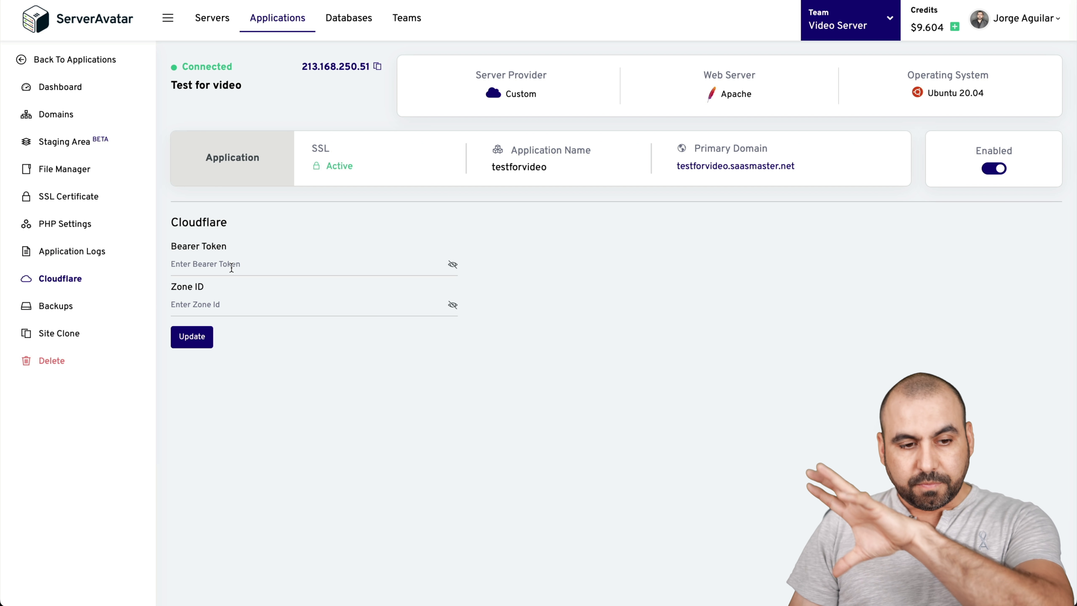
pyautogui.click(65, 307)
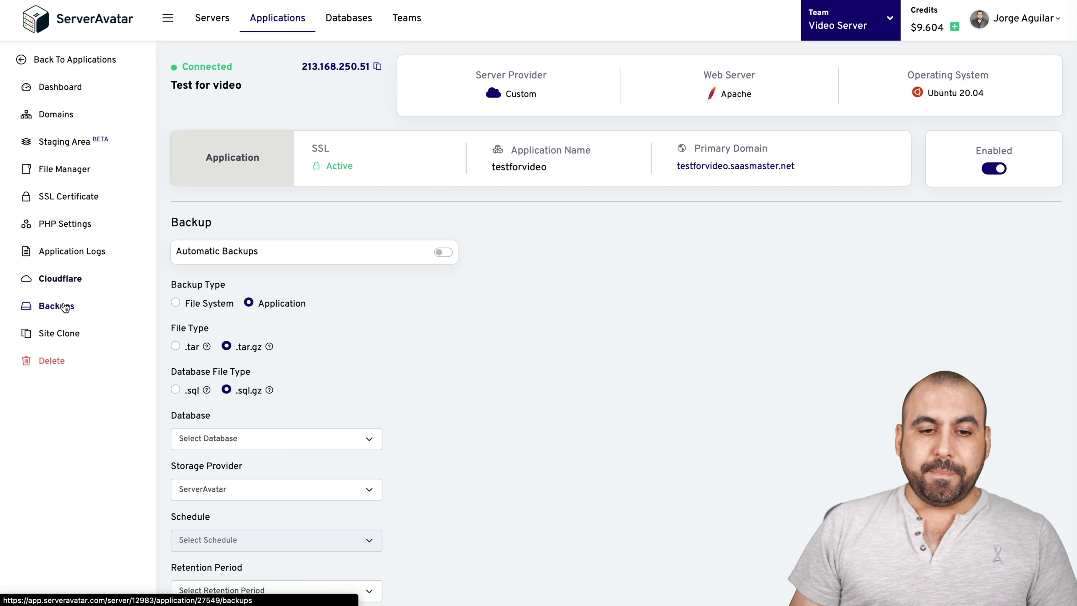
pyautogui.scroll(-2, 469, 388)
pyautogui.scroll(-1, 469, 390)
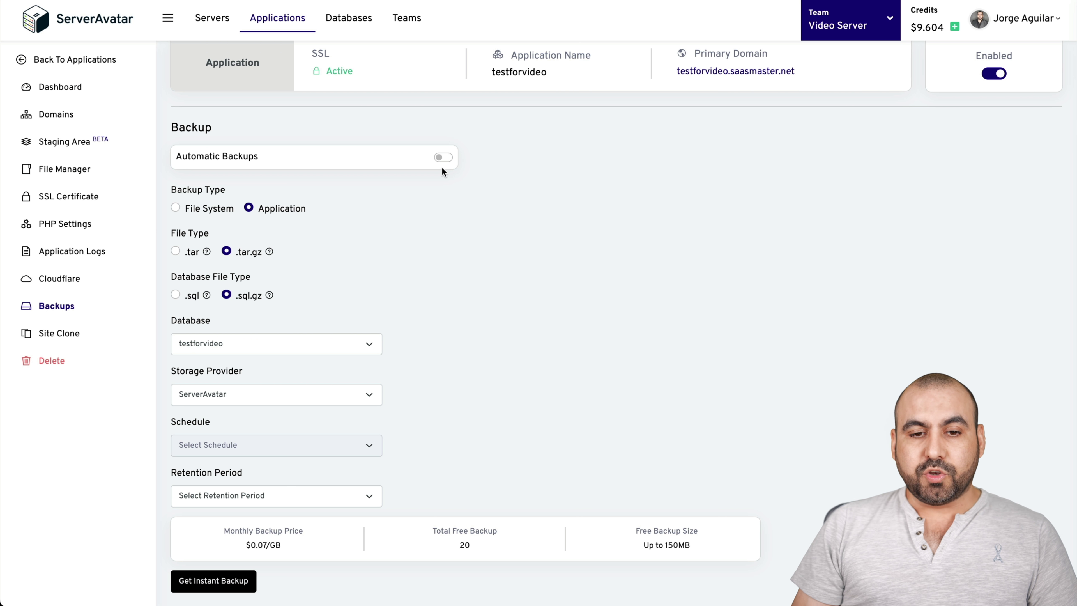
pyautogui.click(444, 158)
pyautogui.click(445, 159)
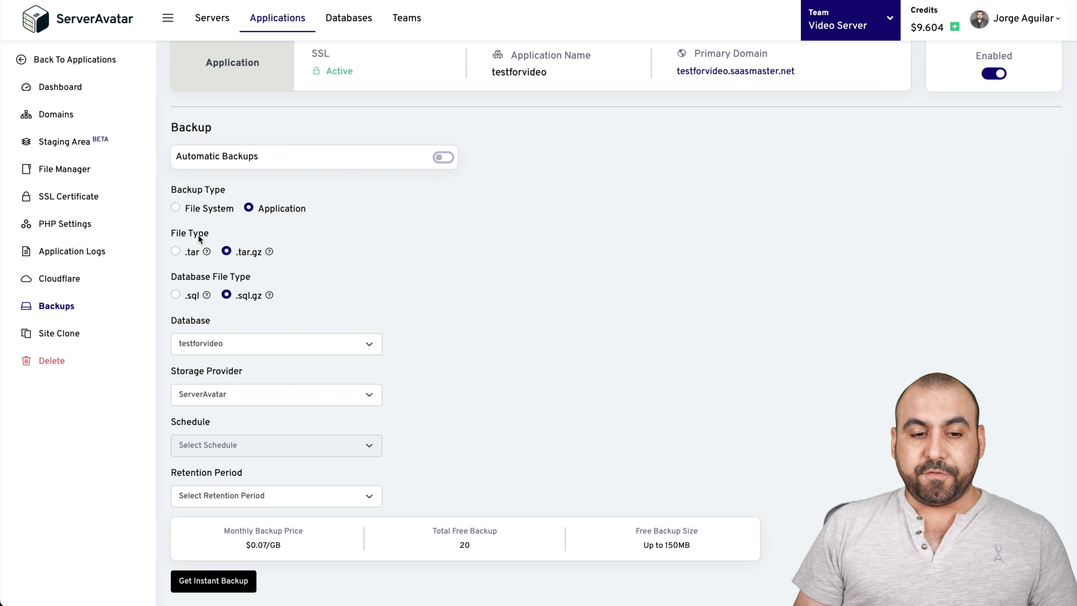
# - Keep testforvideo as the backup database and choose Google Drive as storage provider
pyautogui.scroll(-3, 257, 281)
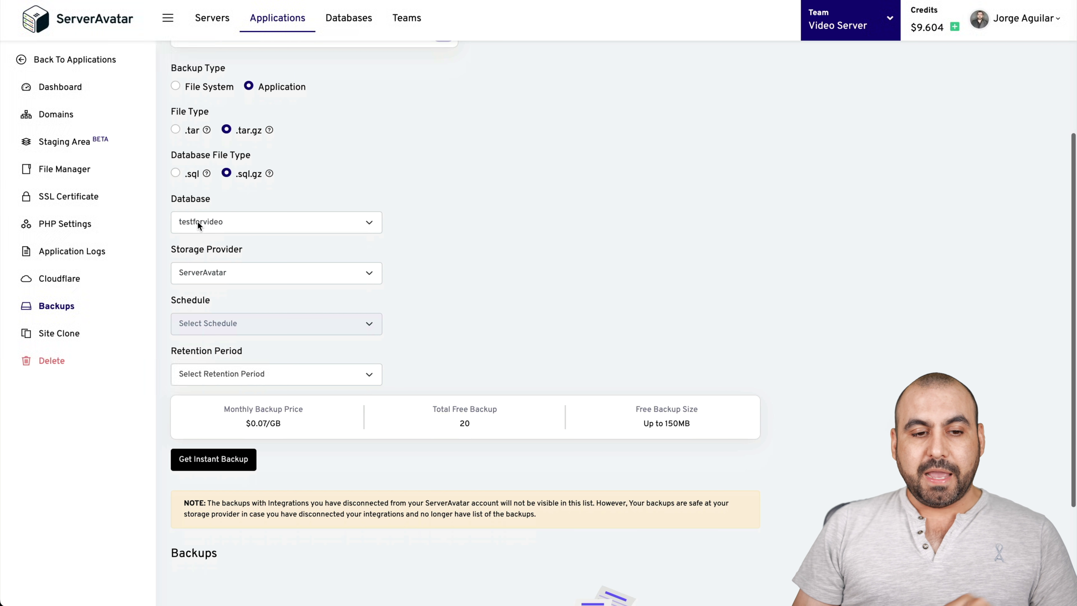
pyautogui.click(245, 223)
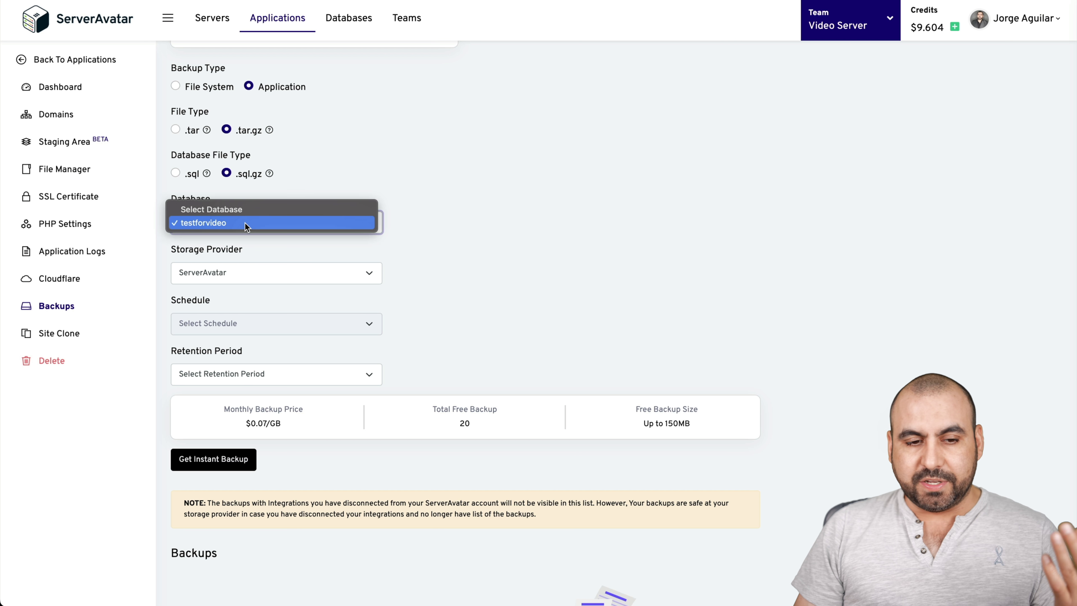
pyautogui.click(244, 223)
pyautogui.click(251, 274)
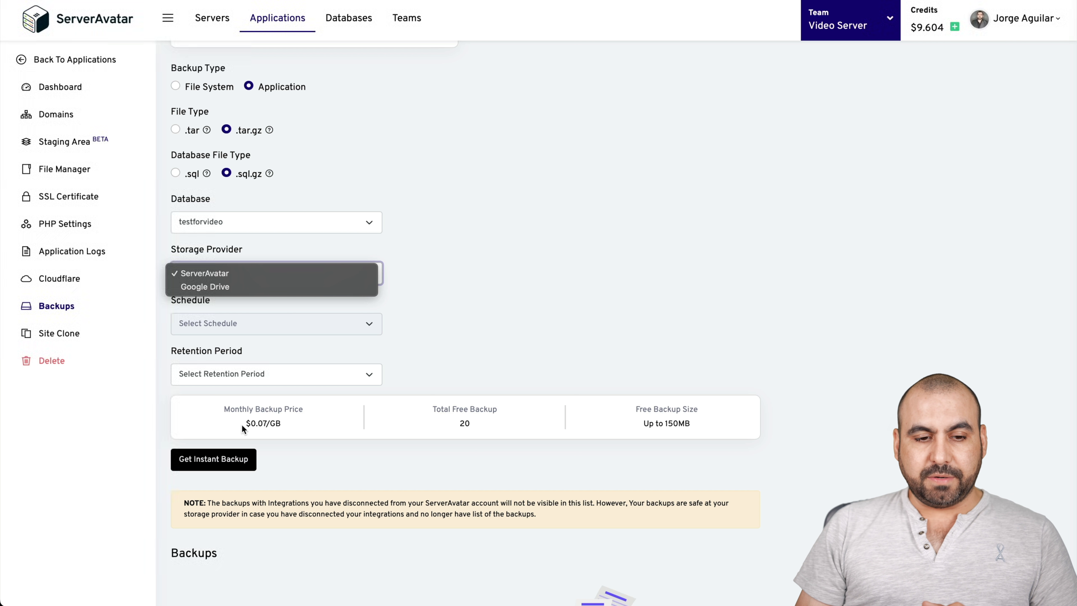
pyautogui.click(198, 286)
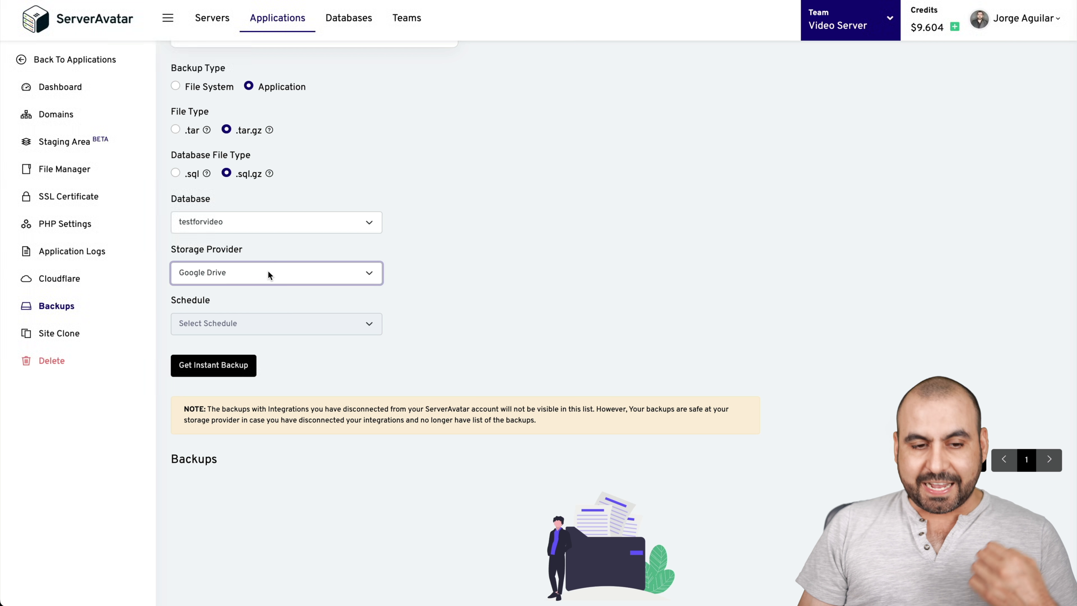
# - Set backup storage back to ServerAvatar, review the 150MB free size and monthly price, then open Site Clone
pyautogui.click(268, 270)
pyautogui.click(261, 260)
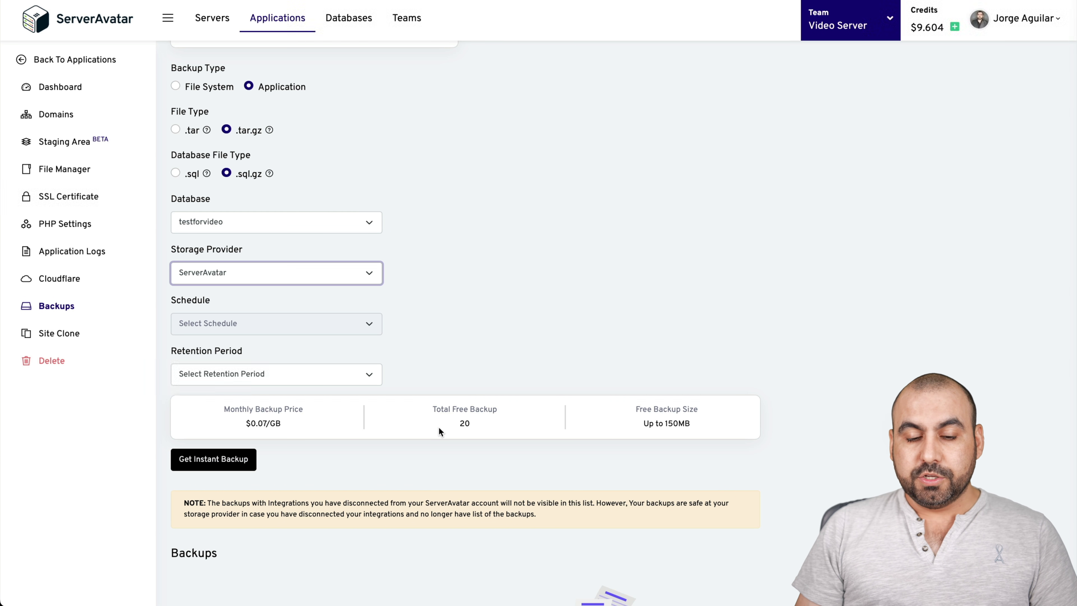
pyautogui.moveTo(649, 424); pyautogui.dragTo(685, 425)
pyautogui.click(684, 425)
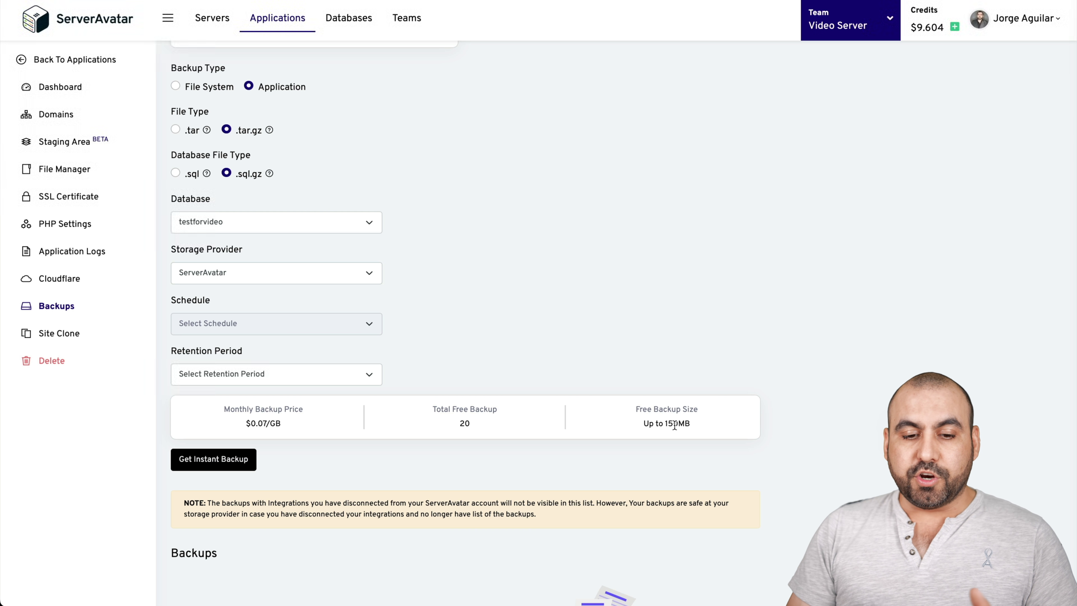
pyautogui.moveTo(222, 409); pyautogui.dragTo(273, 410)
pyautogui.click(313, 418)
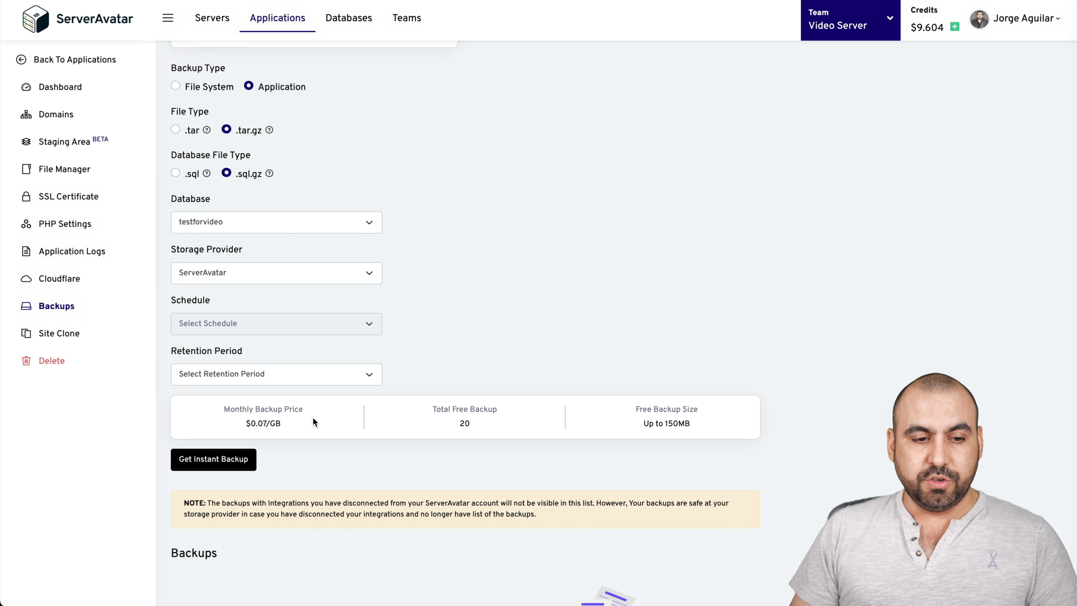
pyautogui.click(64, 333)
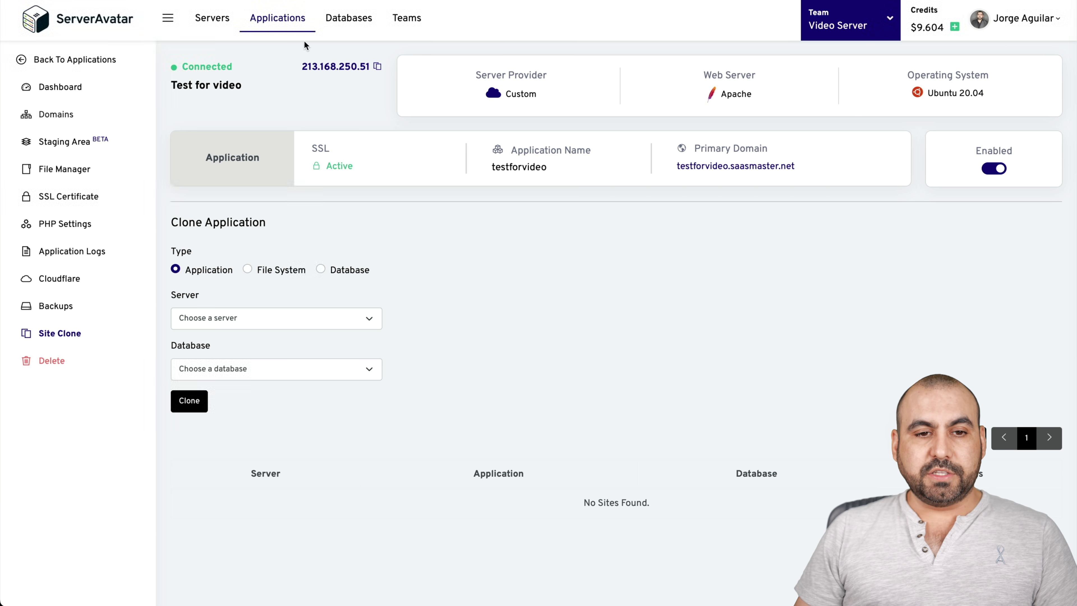
# - Go to the Databases list from the top navigation bar
pyautogui.click(360, 23)
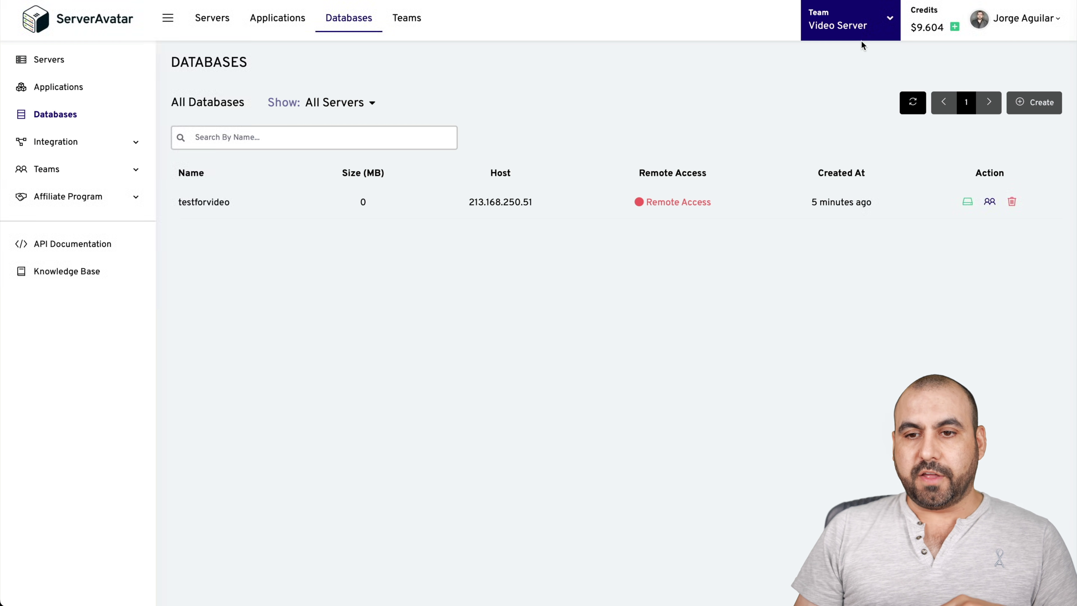
# - Check the Team list (keeping Video Server) and the account menu, then expand Integration
pyautogui.click(851, 30)
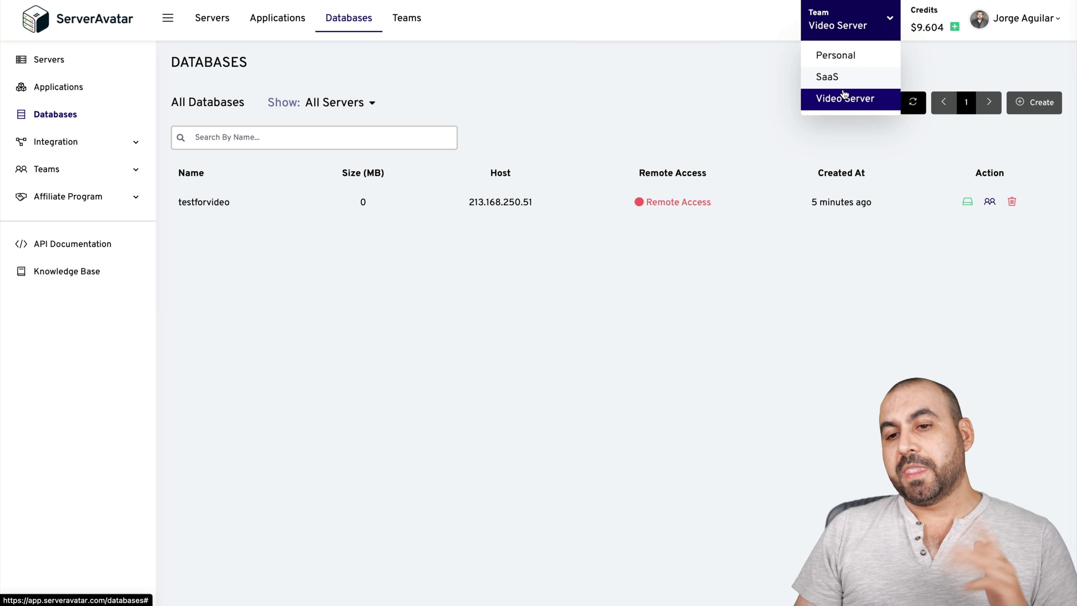
pyautogui.click(897, 299)
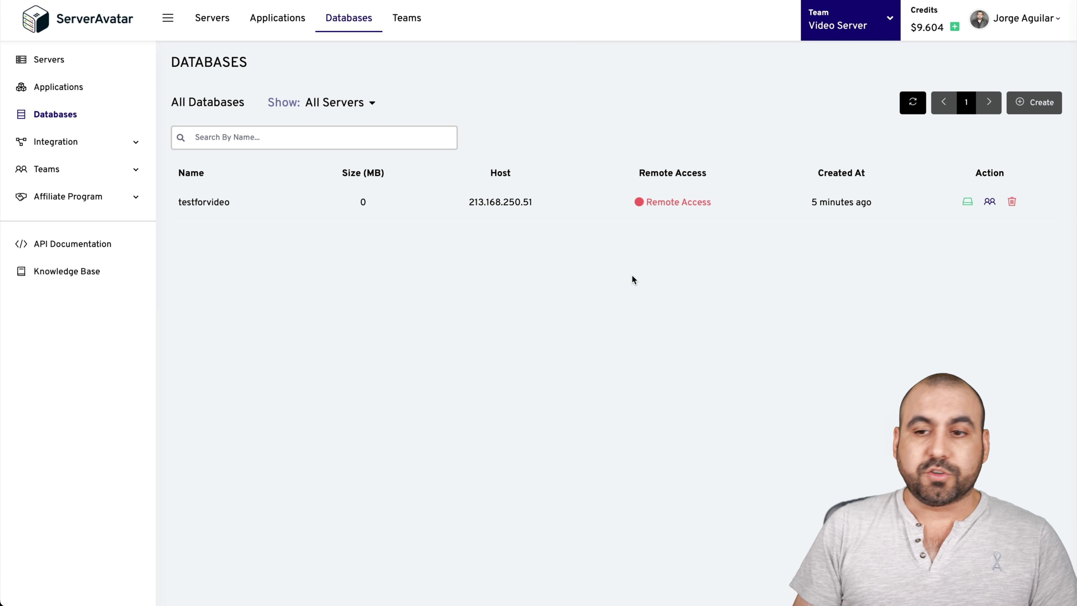
pyautogui.click(1045, 29)
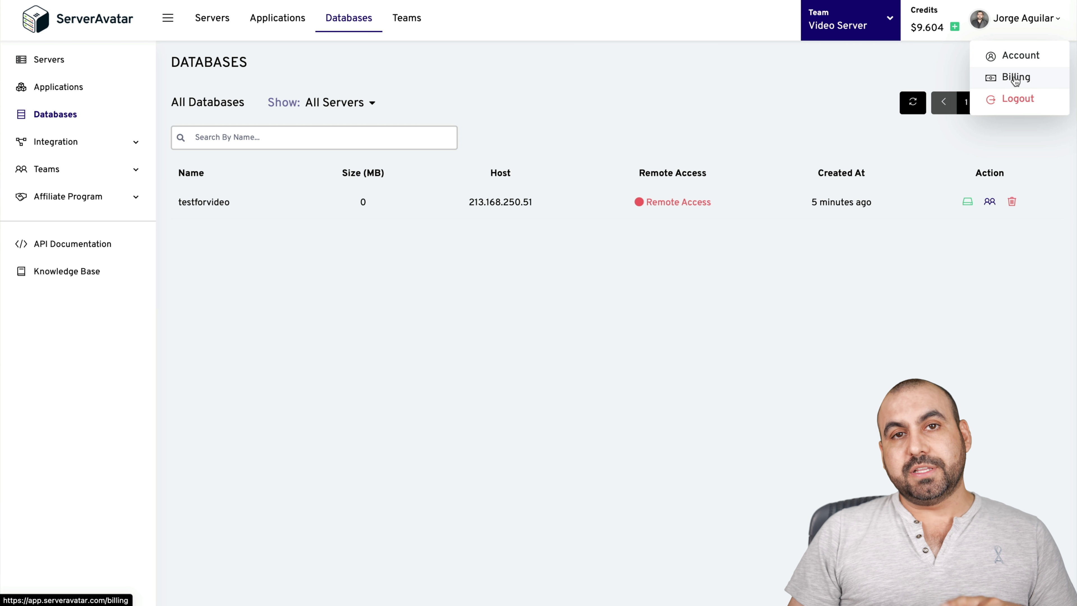
pyautogui.click(727, 325)
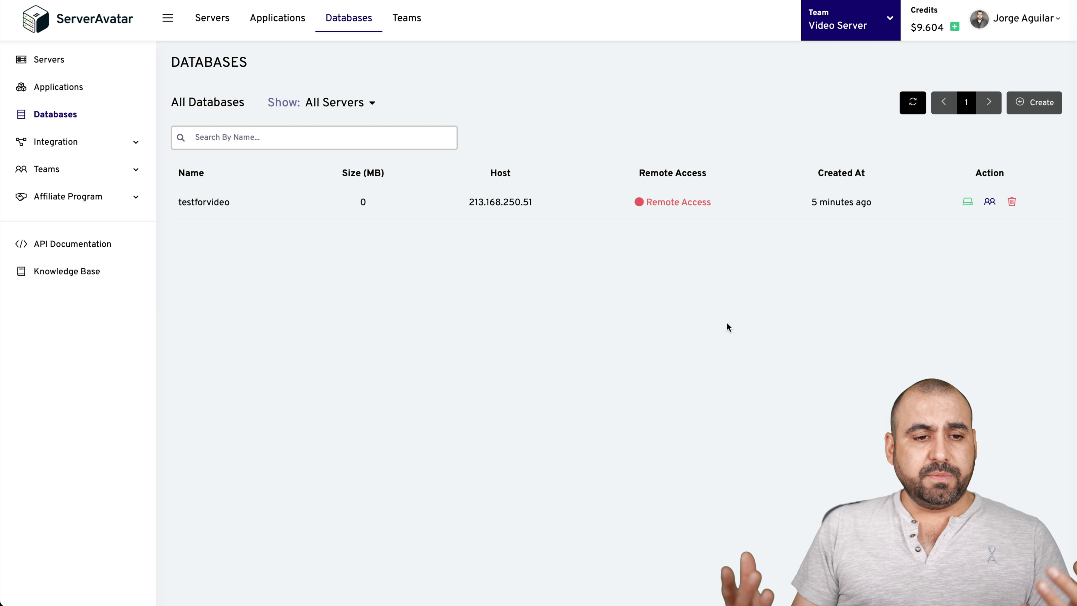
pyautogui.click(133, 143)
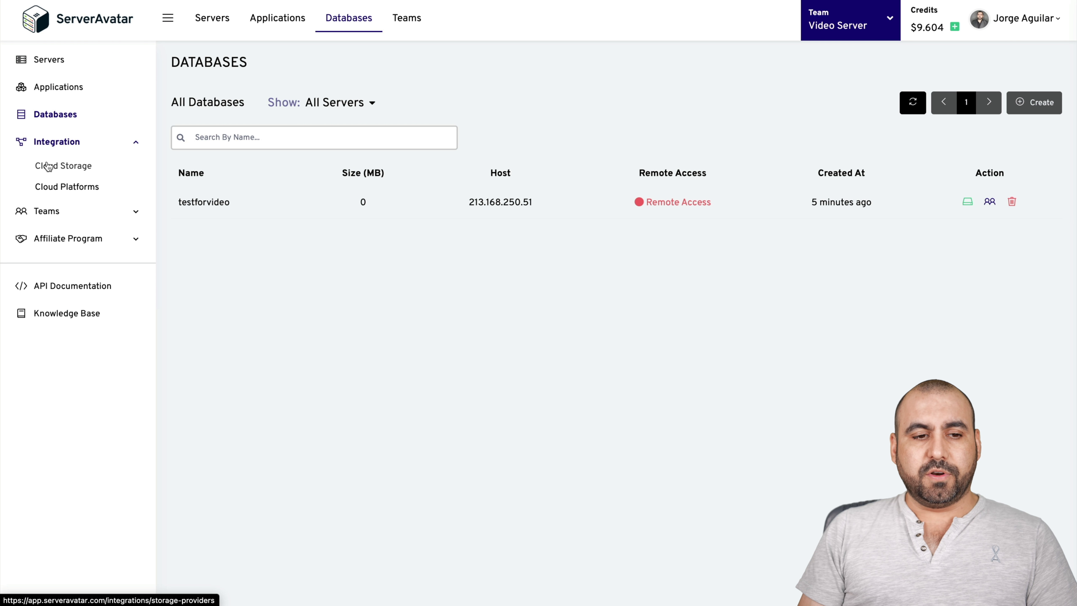
# - View Cloud Storage integrations, then Cloud Platforms with Amazon Lightsail, Vultr and DigitalOcean
pyautogui.click(79, 167)
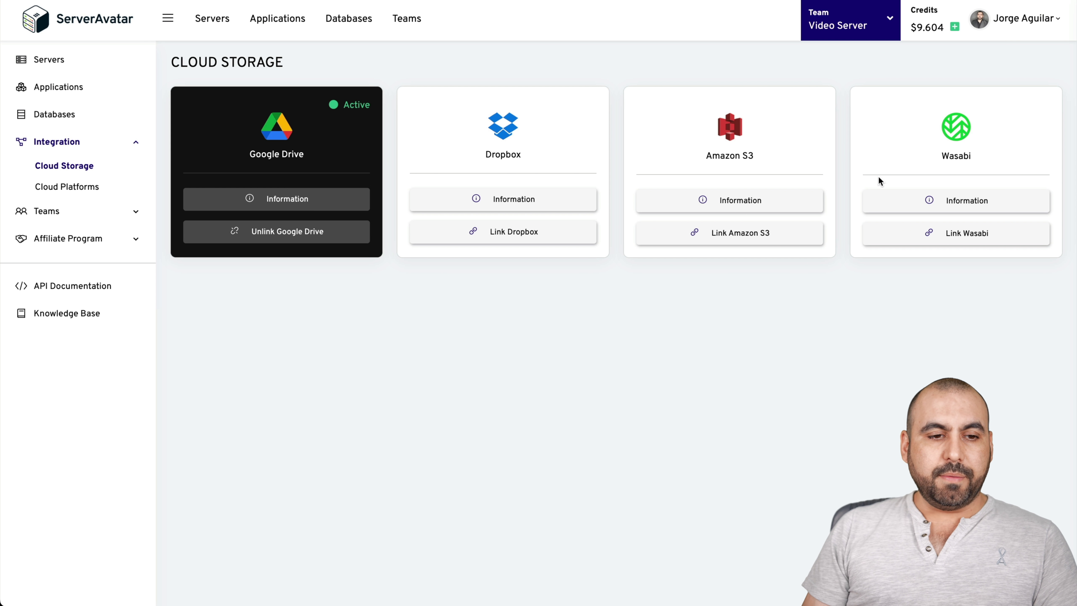
pyautogui.click(81, 187)
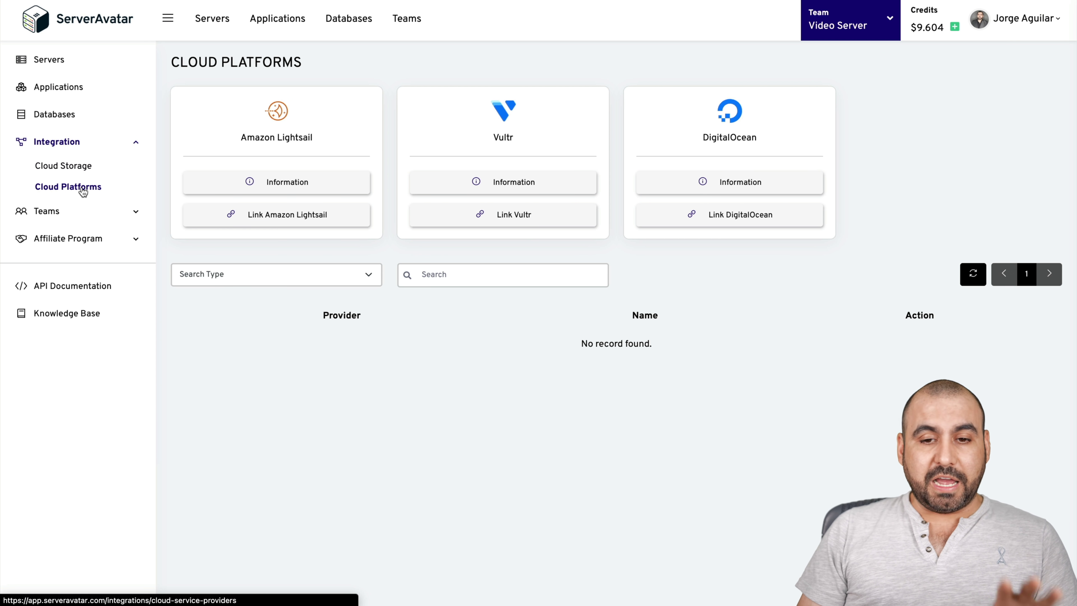